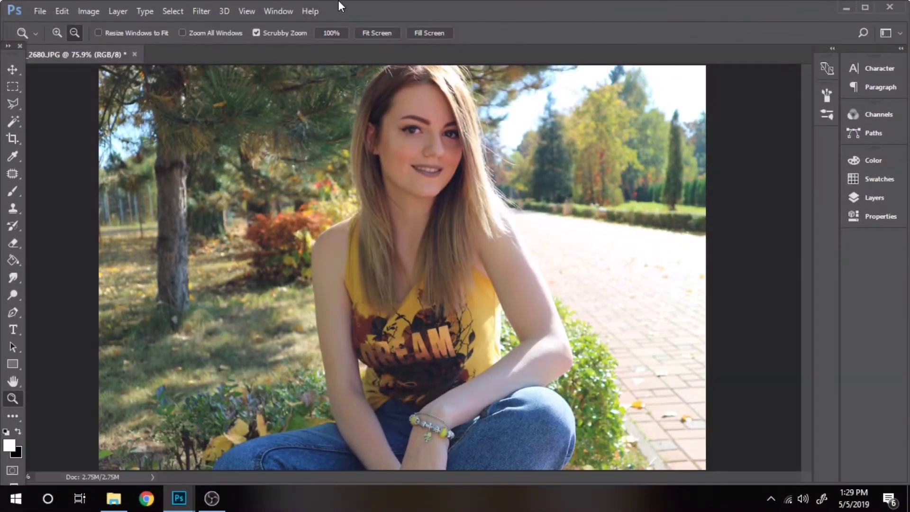
# - Open the Actions panel and create a new action set named 'My actions'
pyautogui.click(289, 9)
pyautogui.click(353, 96)
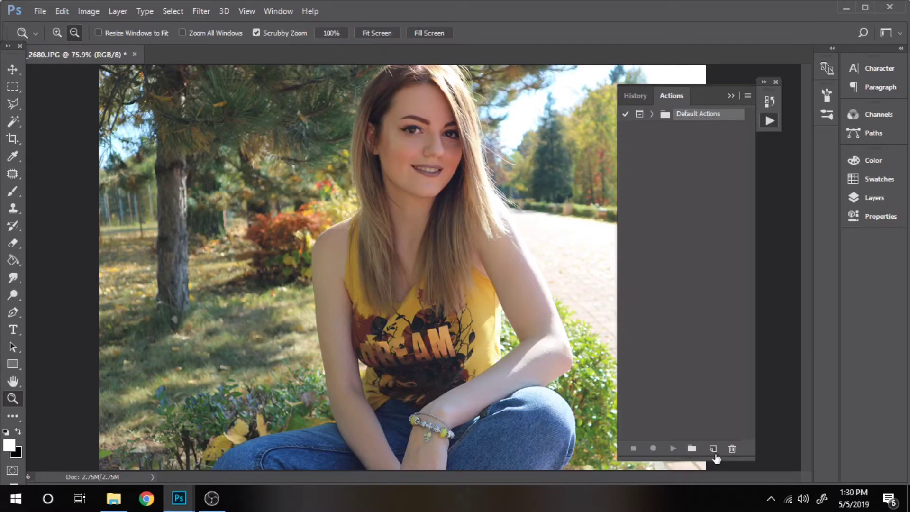
pyautogui.click(691, 449)
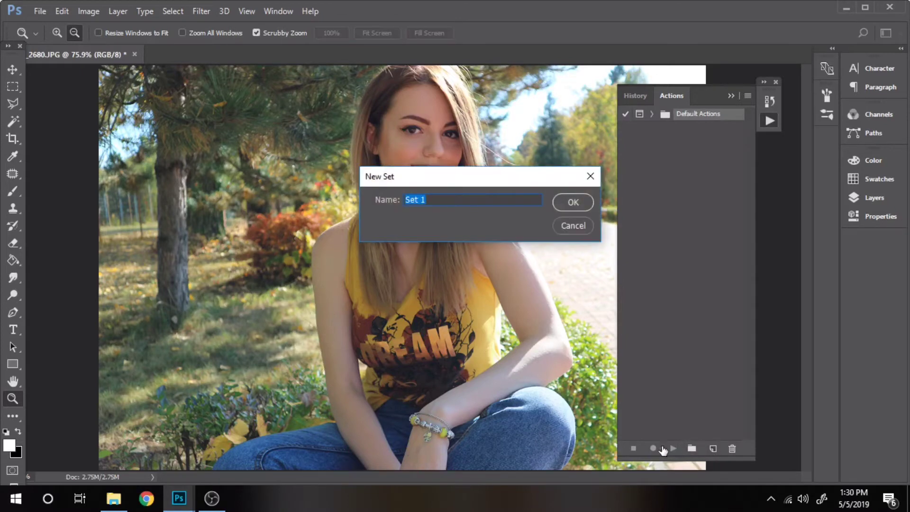
pyautogui.write('My actions')
pyautogui.click(573, 203)
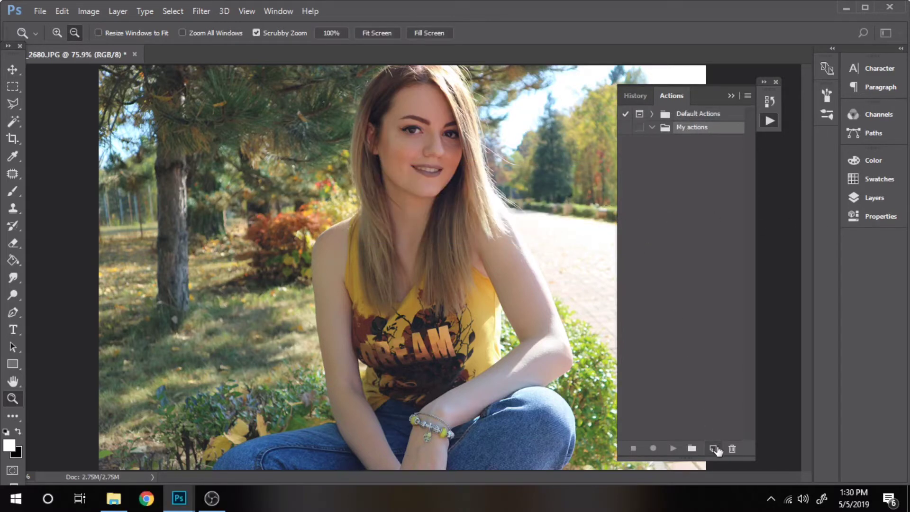
# - Create Action 1 in My actions with Function Key None and start recording
pyautogui.click(713, 449)
pyautogui.click(456, 235)
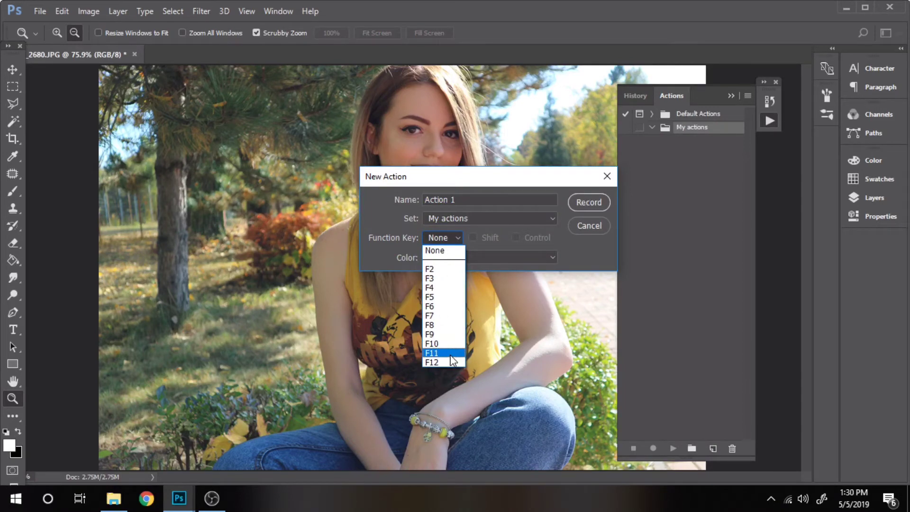
pyautogui.click(454, 253)
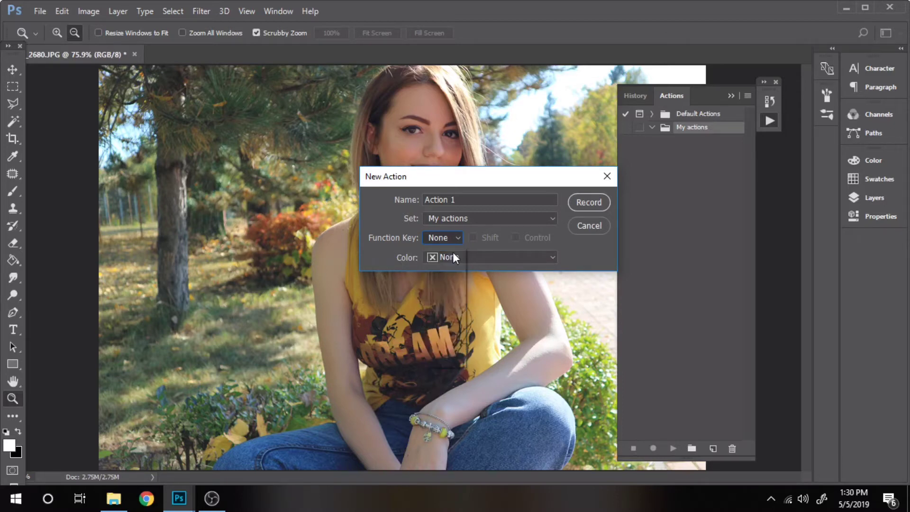
pyautogui.click(590, 203)
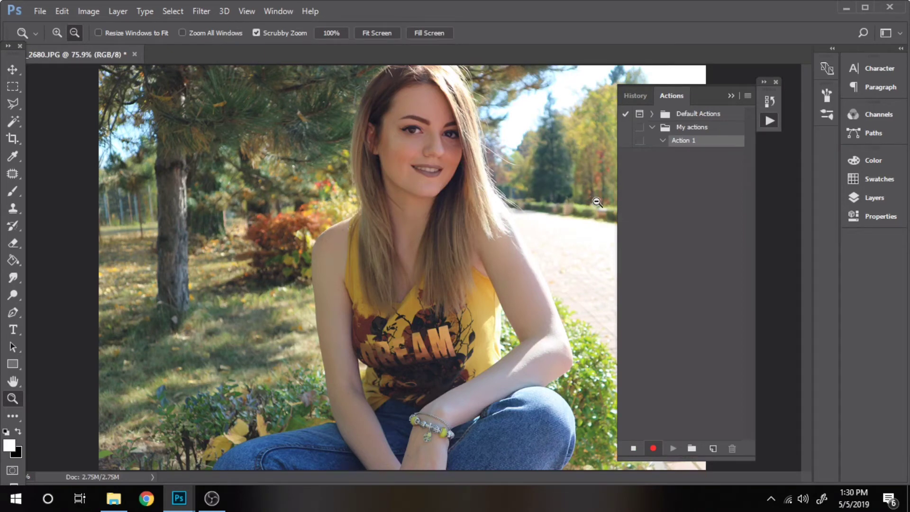
# - Open the Camera Raw Filter and set Highlights -100, darker Shadows, Clarity +16 and Vibrance +16
pyautogui.click(198, 10)
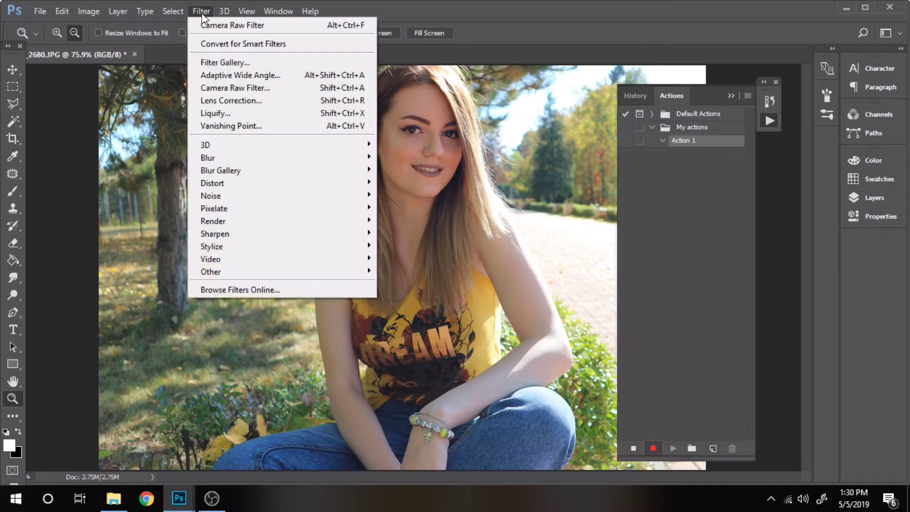
pyautogui.click(234, 88)
pyautogui.moveTo(739, 361); pyautogui.dragTo(659, 363)
pyautogui.moveTo(740, 382); pyautogui.dragTo(646, 379)
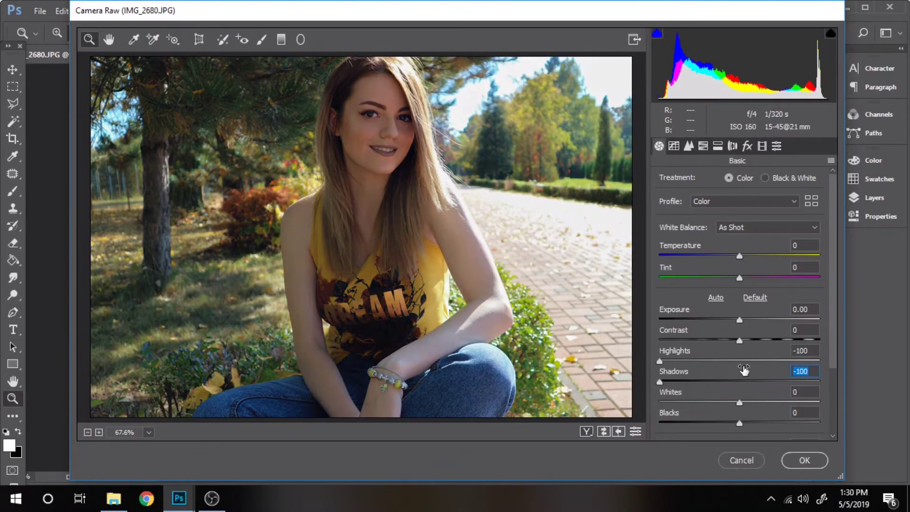
pyautogui.scroll(-3, 754, 370)
pyautogui.moveTo(751, 366); pyautogui.dragTo(754, 364)
pyautogui.moveTo(740, 408); pyautogui.dragTo(749, 431)
# - In HSL Hue, shift Yellows to -100, Greens to +38 and Blues to +43
pyautogui.click(703, 146)
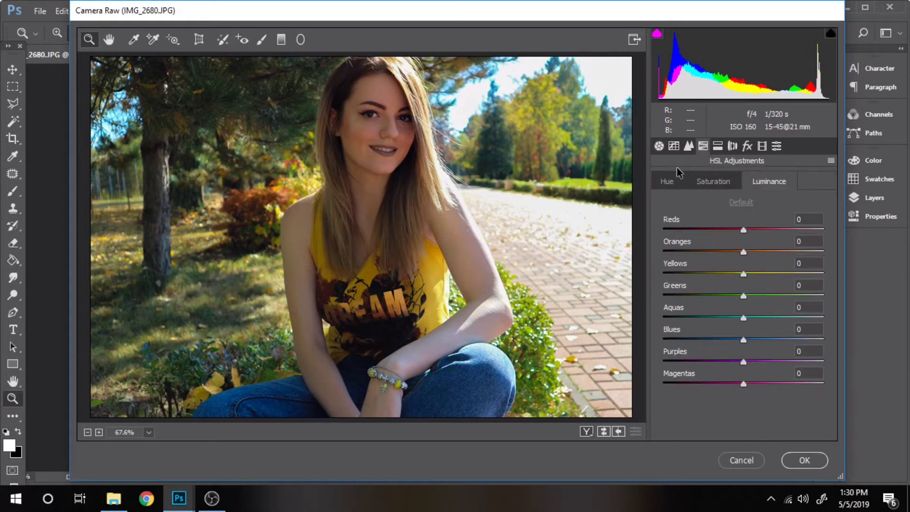
pyautogui.moveTo(744, 274); pyautogui.dragTo(653, 271)
pyautogui.moveTo(745, 297); pyautogui.dragTo(774, 297)
pyautogui.moveTo(744, 341); pyautogui.dragTo(711, 341)
# - In HSL Saturation, raise Oranges to +38 and Greens to +67, and mute Blues to -46
pyautogui.click(716, 182)
pyautogui.moveTo(744, 252); pyautogui.dragTo(774, 253)
pyautogui.moveTo(750, 296); pyautogui.dragTo(799, 297)
pyautogui.moveTo(768, 339); pyautogui.dragTo(776, 323)
pyautogui.click(768, 184)
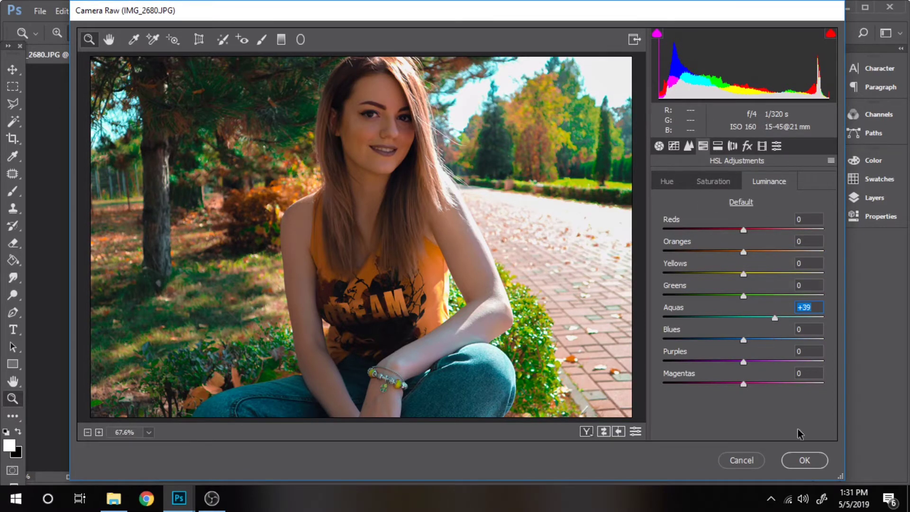
# - Apply the Camera Raw grade, stop recording, and select the collapsed Action 1
pyautogui.click(805, 460)
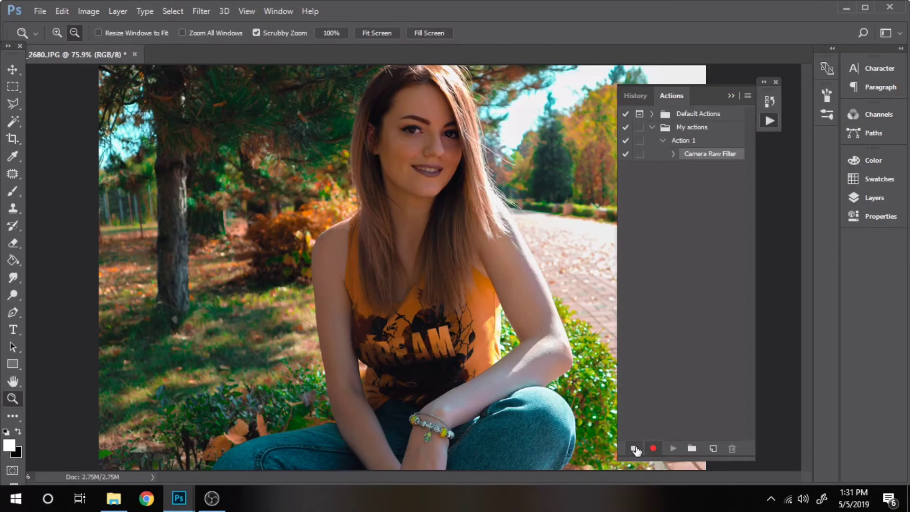
pyautogui.click(634, 448)
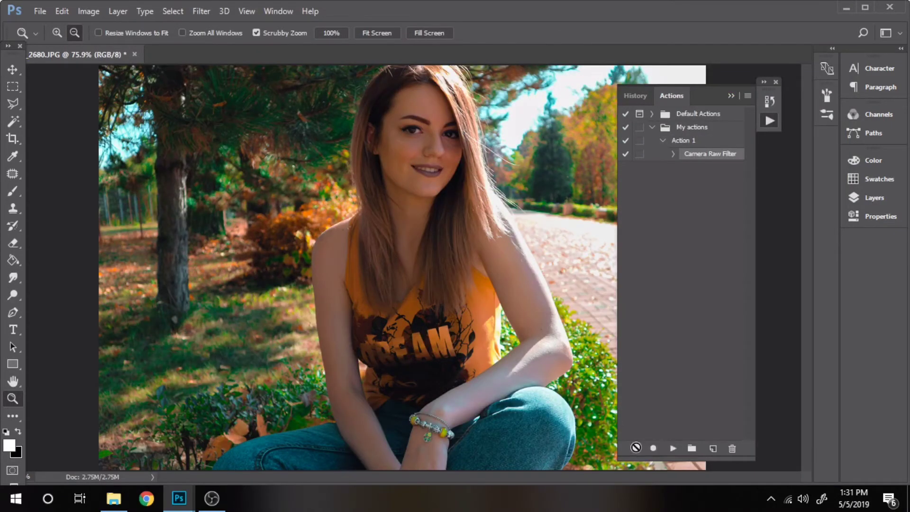
pyautogui.click(663, 142)
pyautogui.click(678, 141)
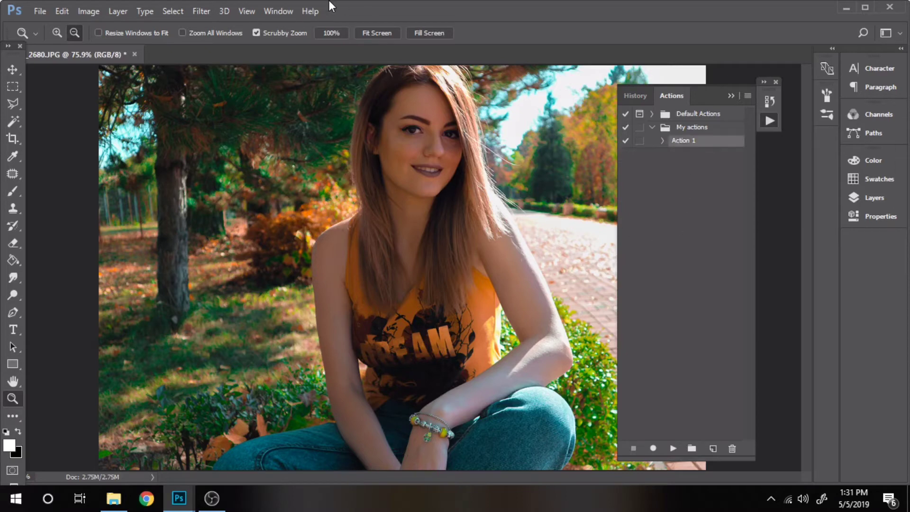
# - Bring IMG_2689.JPG forward, move its window top-left, and play Action 1 on it
pyautogui.click(178, 498)
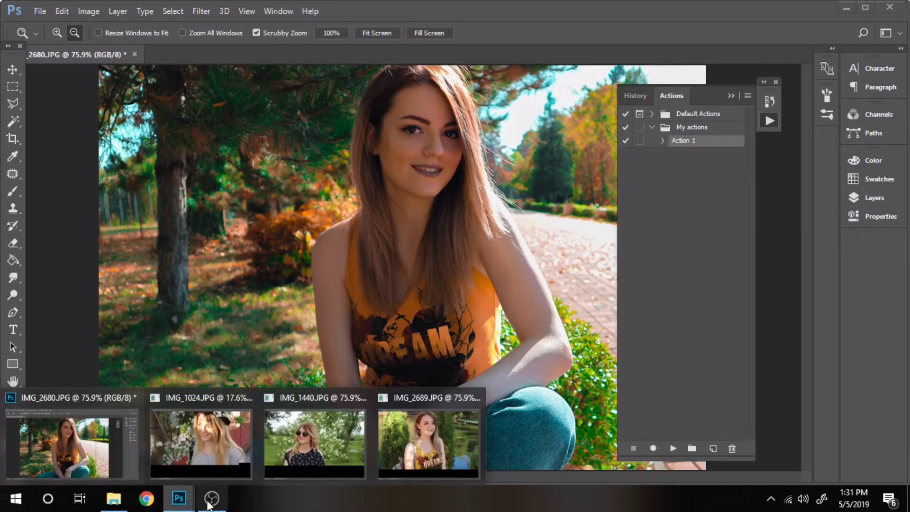
pyautogui.click(421, 445)
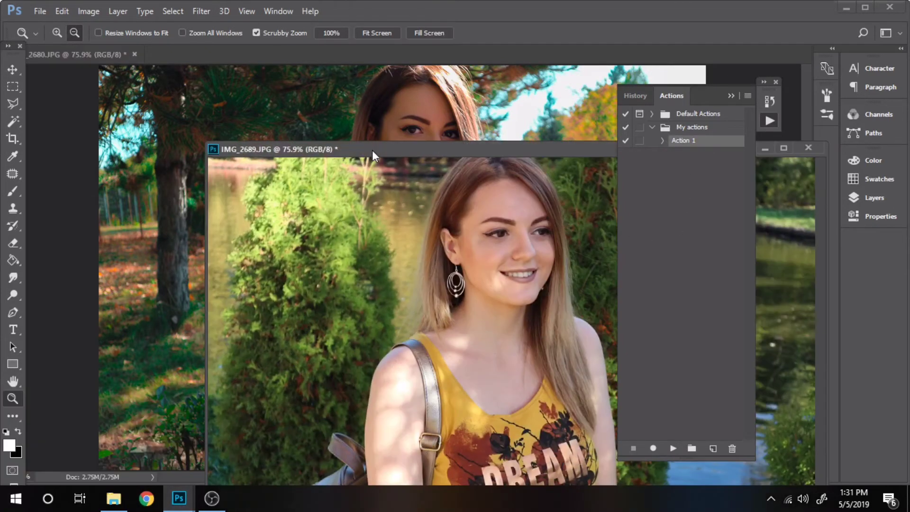
pyautogui.moveTo(371, 150); pyautogui.dragTo(211, 70)
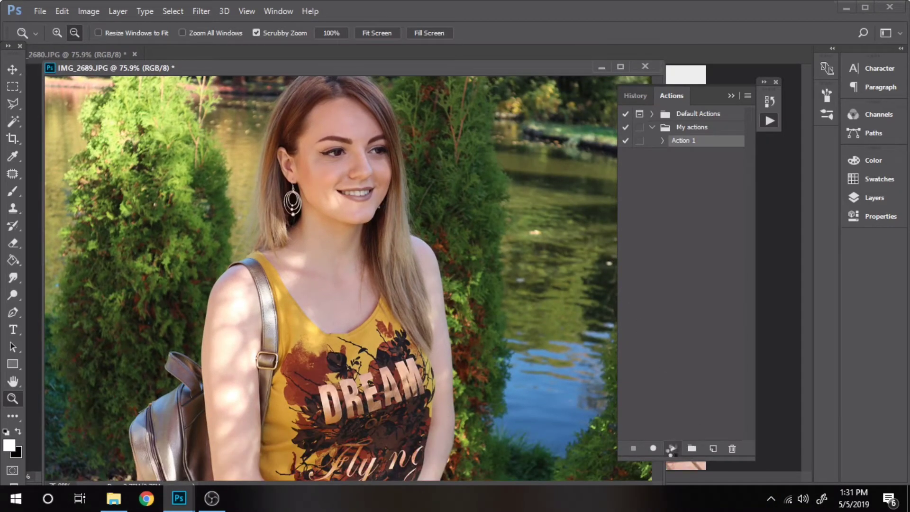
pyautogui.click(673, 448)
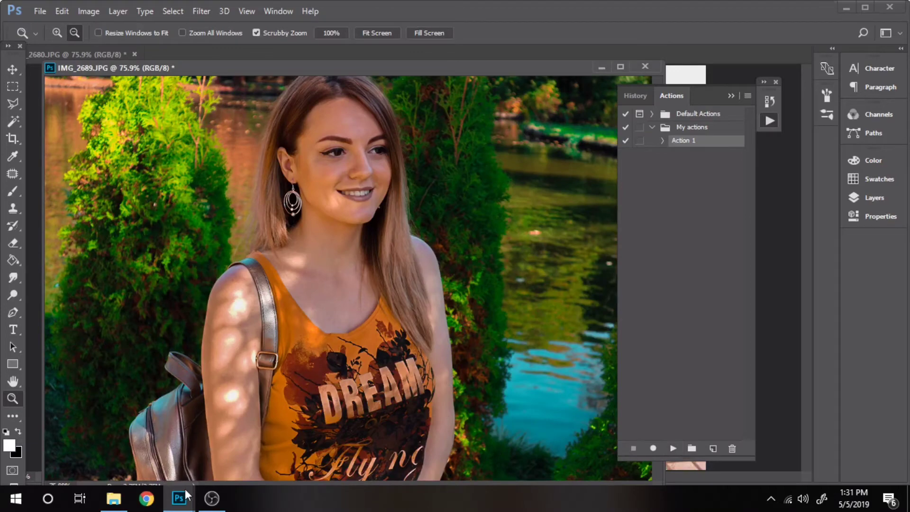
# - Dock IMG_1440.JPG beside IMG_2689 and play Action 1 on it
pyautogui.moveTo(180, 505)
pyautogui.click(310, 448)
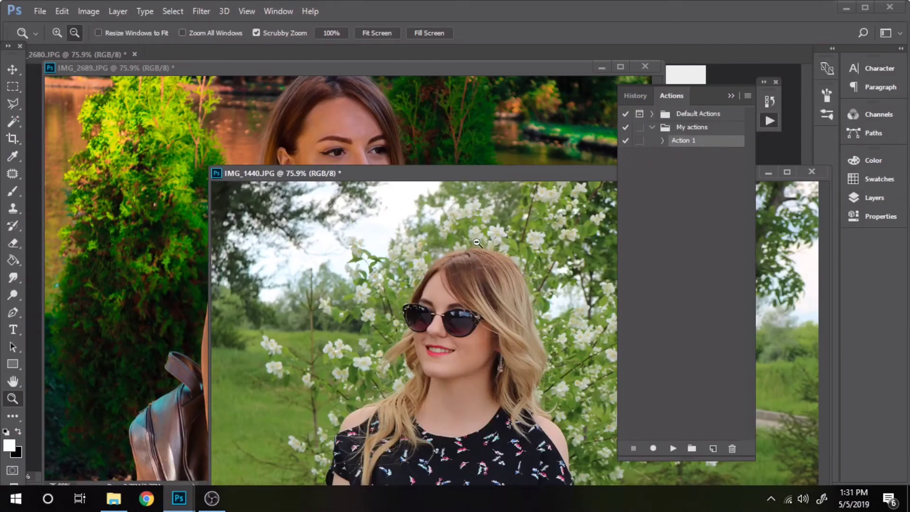
pyautogui.moveTo(411, 181); pyautogui.dragTo(257, 78)
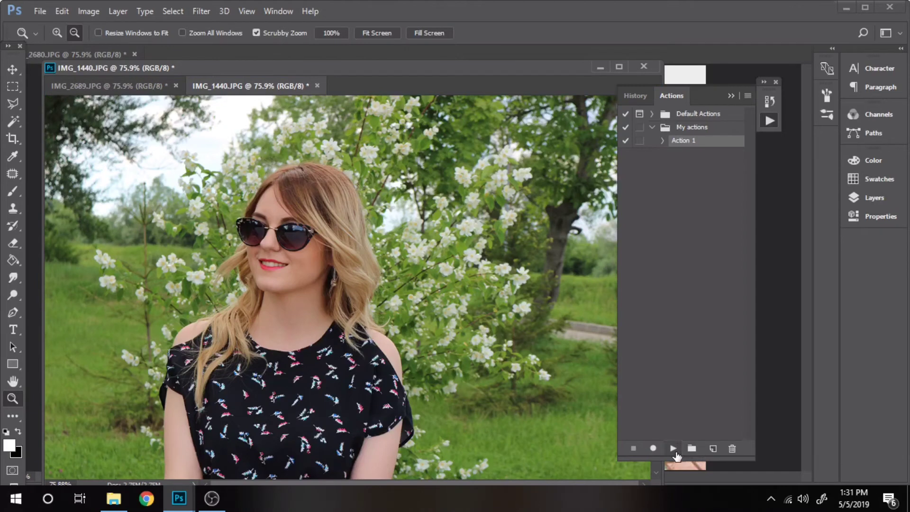
pyautogui.click(673, 449)
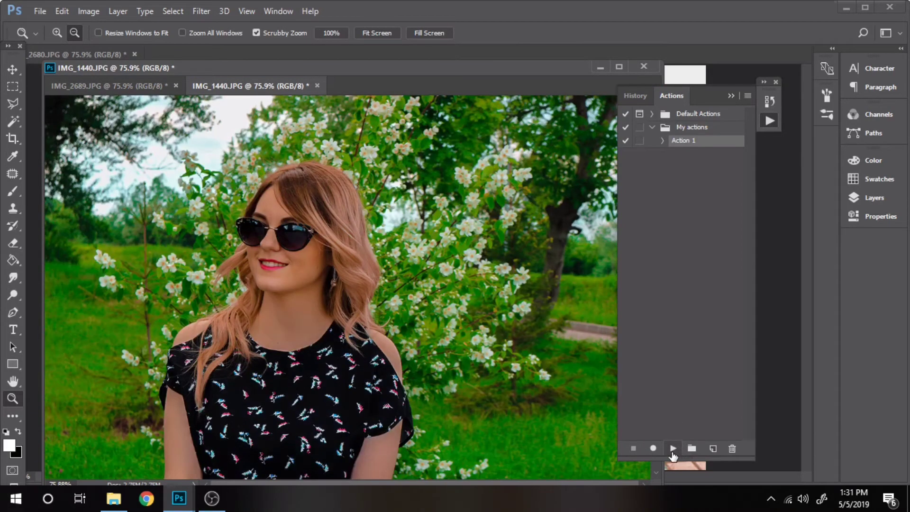
# - Dock IMG_1024.JPG with the other tabs, play Action 1 on it, then return to 2680.JPG
pyautogui.click(179, 498)
pyautogui.click(189, 447)
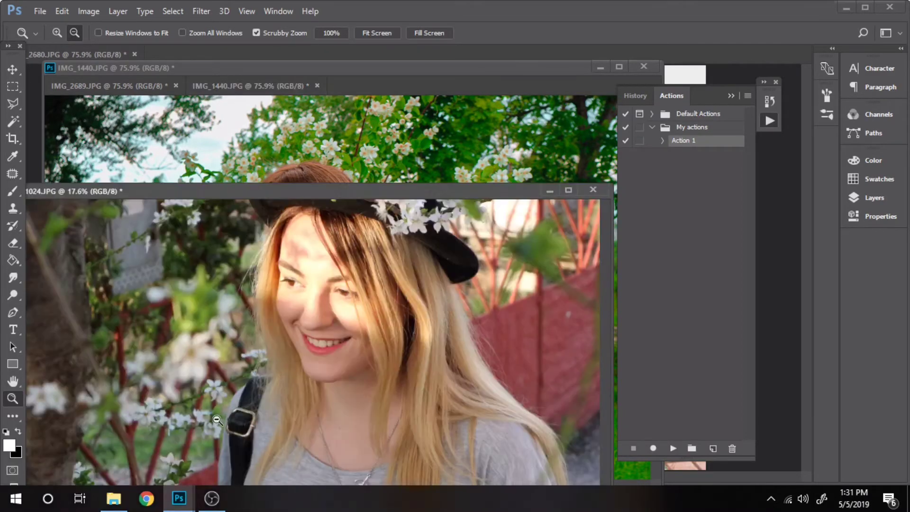
pyautogui.moveTo(234, 192); pyautogui.dragTo(364, 143)
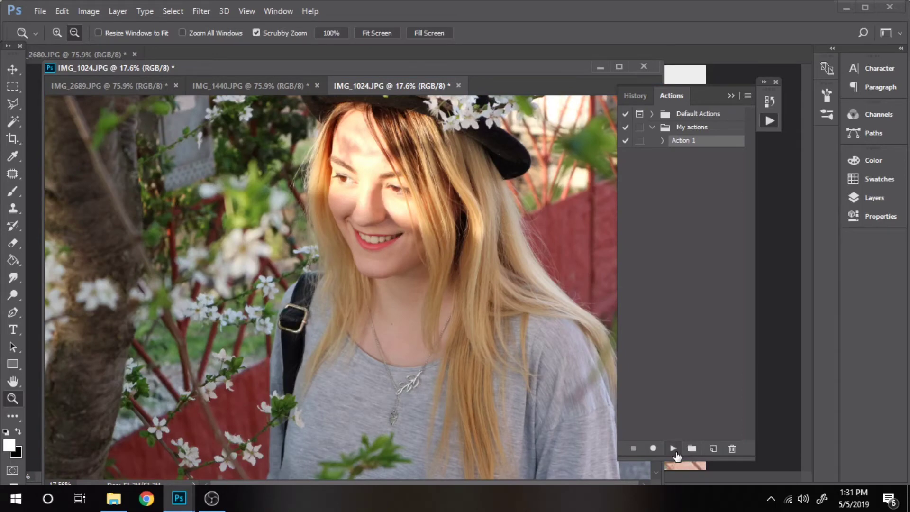
pyautogui.click(674, 449)
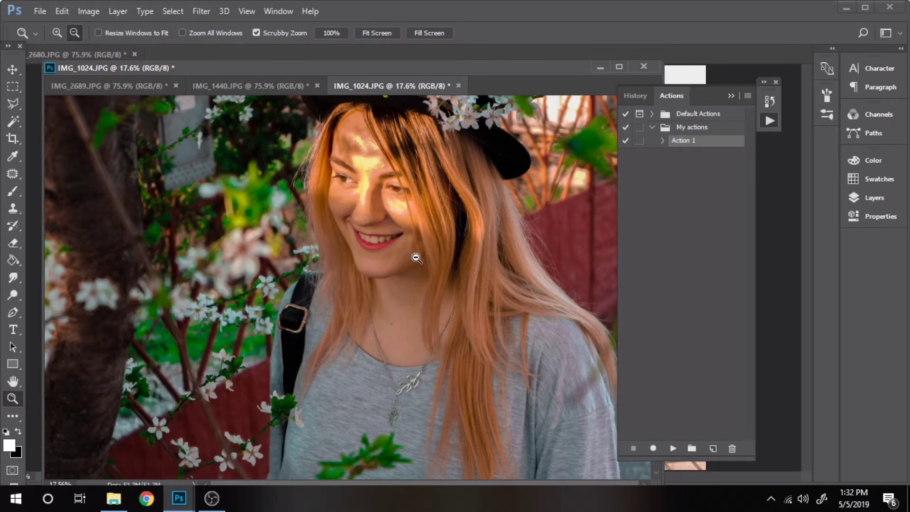
pyautogui.click(56, 53)
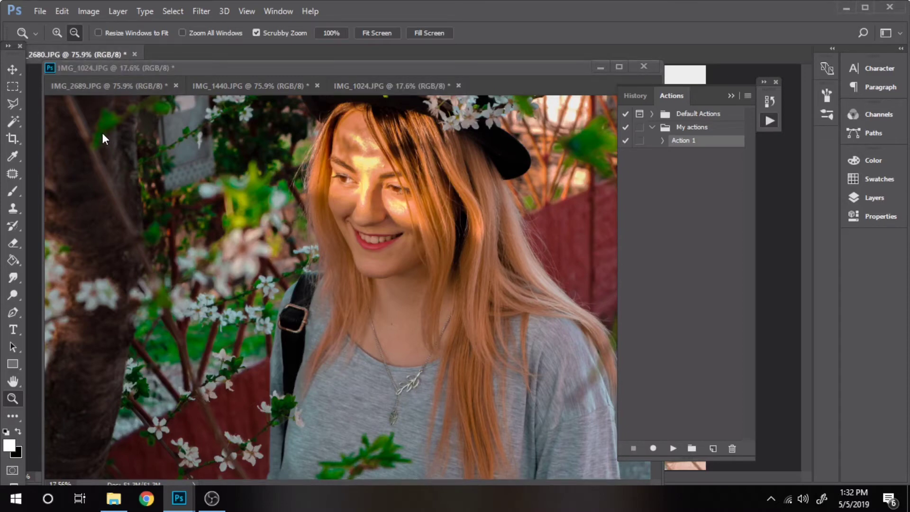
# - Undo the warm grade on 2680.JPG and start recording a new Action 2 in My actions
pyautogui.click(598, 67)
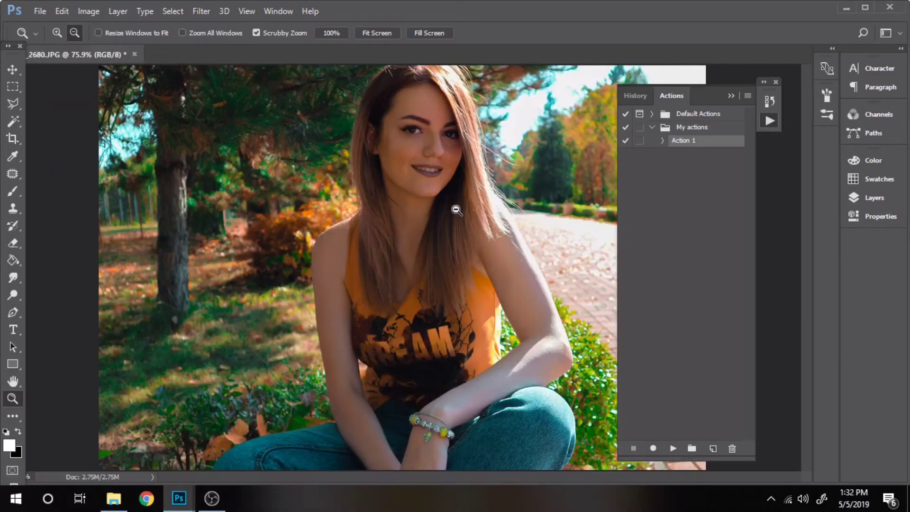
pyautogui.hotkey('ctrl', 'z')
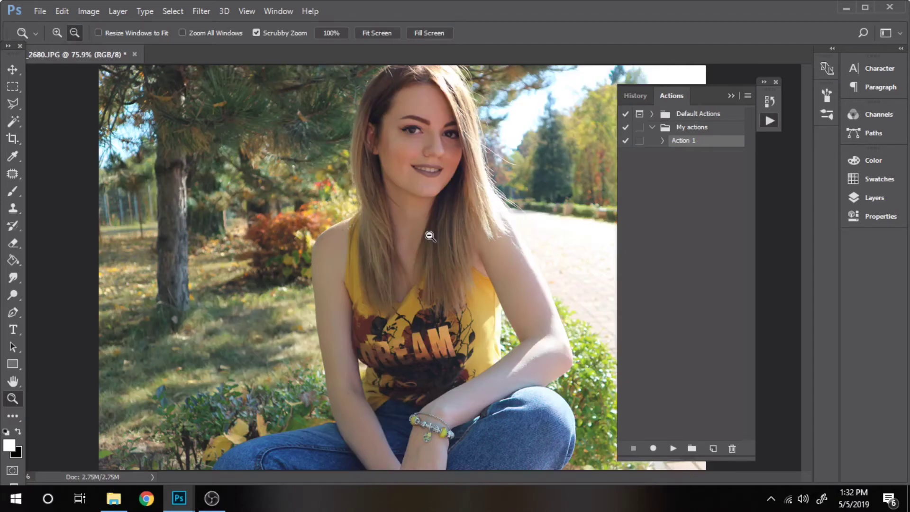
pyautogui.click(714, 449)
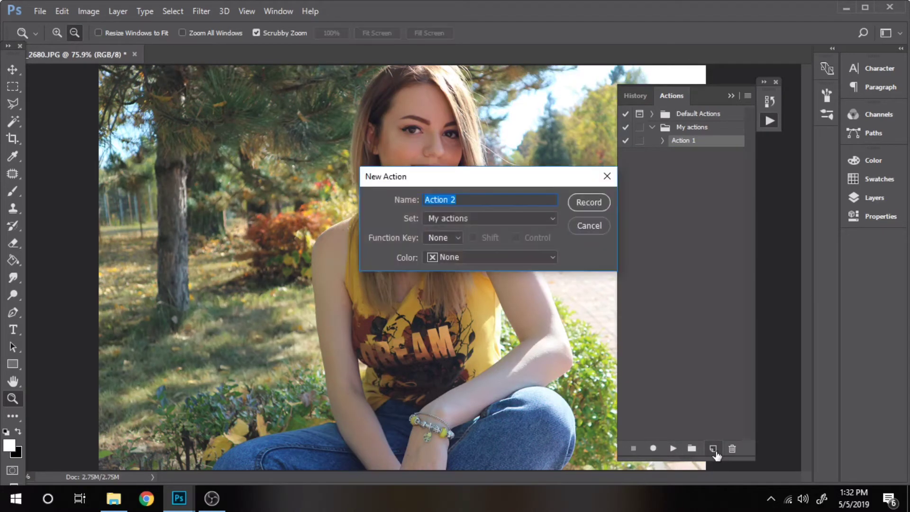
pyautogui.click(578, 208)
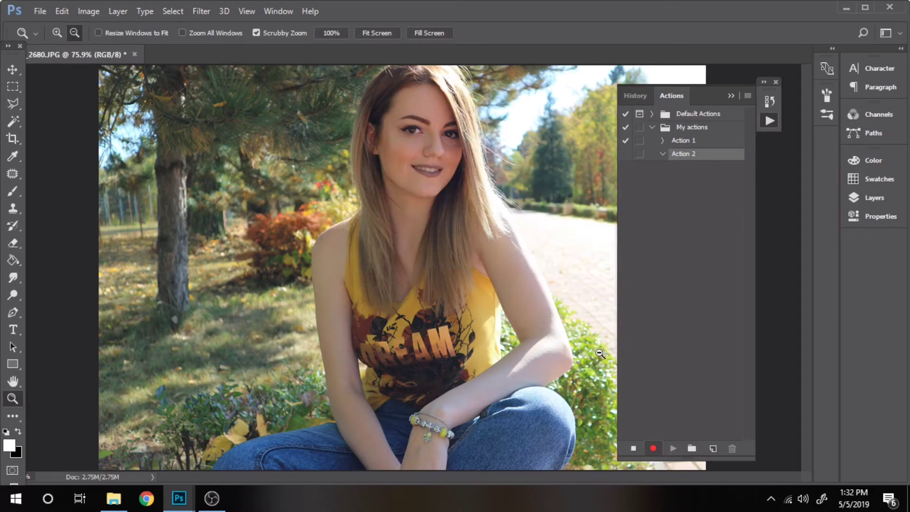
# - Add a Brightness/Contrast adjustment layer and brighten the photo
pyautogui.click(118, 11)
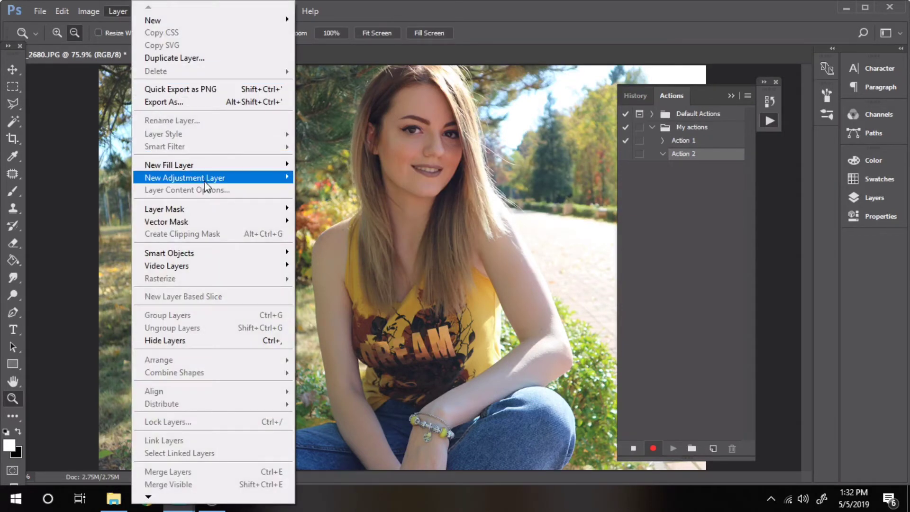
pyautogui.moveTo(206, 185)
pyautogui.click(372, 177)
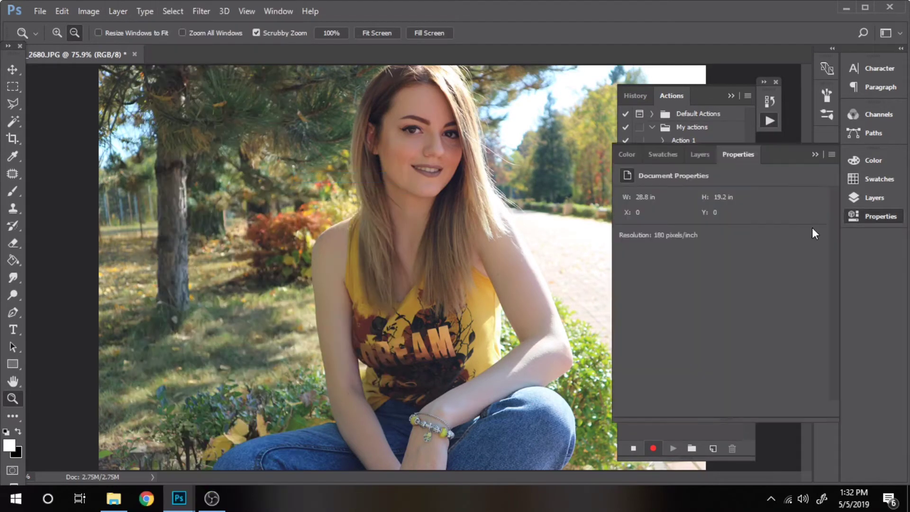
pyautogui.click(572, 156)
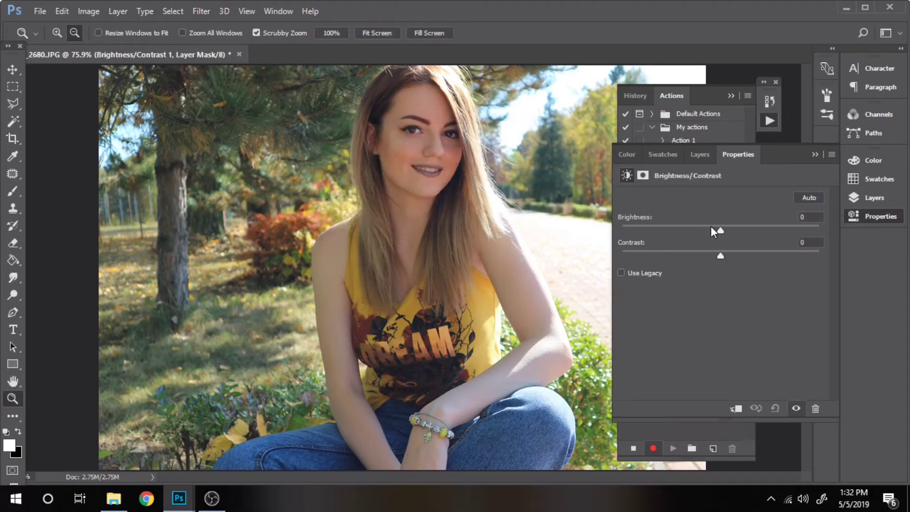
pyautogui.moveTo(725, 230)
pyautogui.mouseDown()
pyautogui.moveTo(753, 230)
pyautogui.moveTo(729, 231)
pyautogui.moveTo(758, 255)
pyautogui.moveTo(800, 258)
pyautogui.moveTo(702, 231)
pyautogui.moveTo(716, 230)
pyautogui.mouseUp()
# - Add a Vibrance adjustment layer and lower the saturation slightly
pyautogui.click(118, 11)
pyautogui.moveTo(221, 179)
pyautogui.click(365, 235)
pyautogui.moveTo(748, 234)
pyautogui.mouseDown()
pyautogui.moveTo(718, 239)
pyautogui.moveTo(736, 237)
pyautogui.mouseUp()
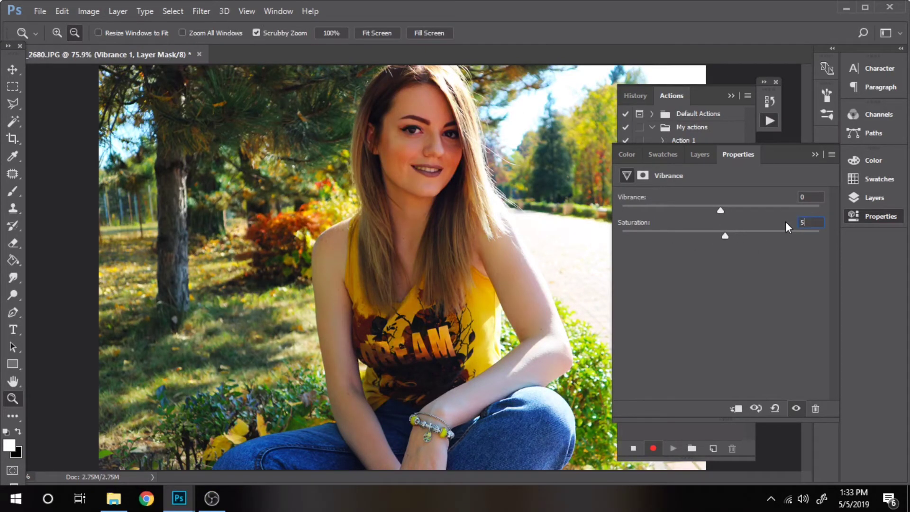
# - Add a Hue/Saturation adjustment layer and shift the hue slightly
pyautogui.click(119, 11)
pyautogui.moveTo(213, 177)
pyautogui.click(360, 251)
pyautogui.click(570, 158)
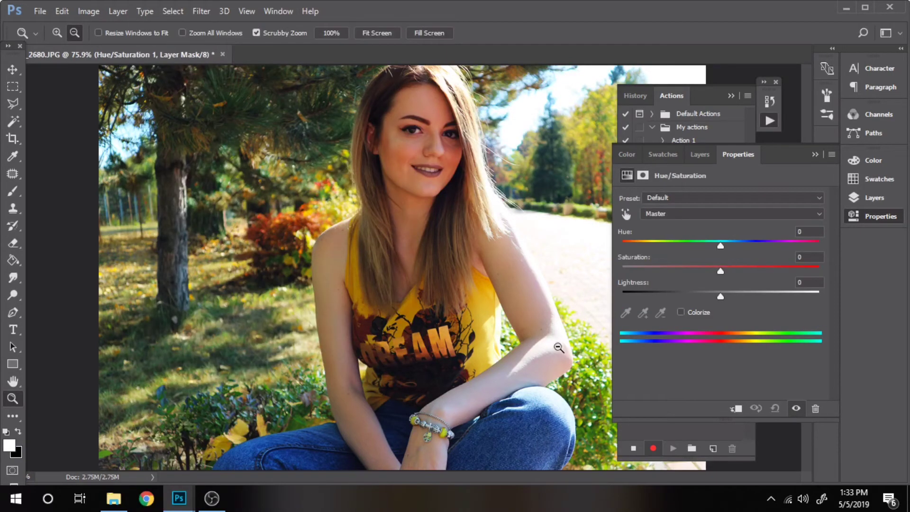
pyautogui.moveTo(721, 246); pyautogui.dragTo(715, 269)
# - Add a Selective Color adjustment layer and deepen the Blacks range
pyautogui.click(118, 11)
pyautogui.moveTo(208, 177)
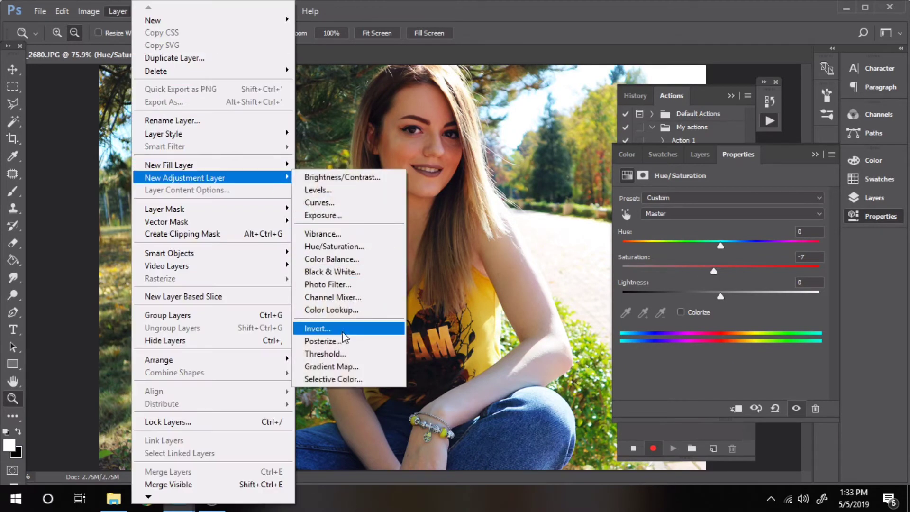
pyautogui.click(339, 379)
pyautogui.press('Return')
pyautogui.click(685, 213)
pyautogui.click(720, 313)
pyautogui.moveTo(720, 317); pyautogui.dragTo(741, 317)
# - Add cyan and black to Greens, strip cyan from Yellows, and stop recording Action 2
pyautogui.click(733, 213)
pyautogui.click(669, 250)
pyautogui.moveTo(721, 241); pyautogui.dragTo(741, 240)
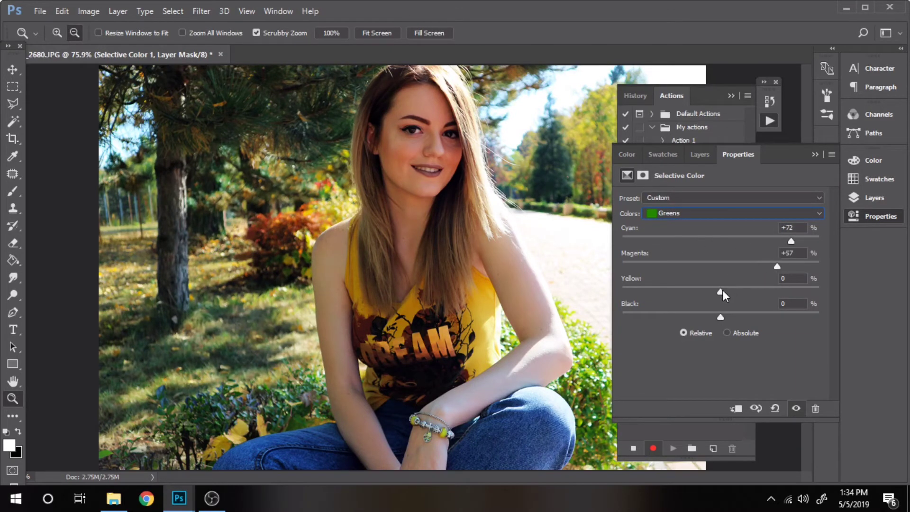
pyautogui.moveTo(692, 317); pyautogui.dragTo(778, 317)
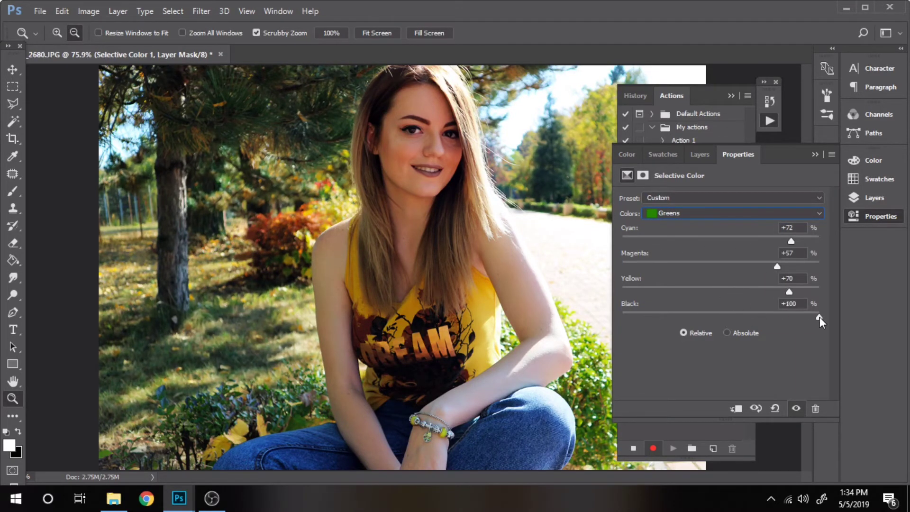
pyautogui.click(739, 213)
pyautogui.click(668, 237)
pyautogui.moveTo(721, 241); pyautogui.dragTo(610, 243)
pyautogui.moveTo(720, 266); pyautogui.dragTo(738, 293)
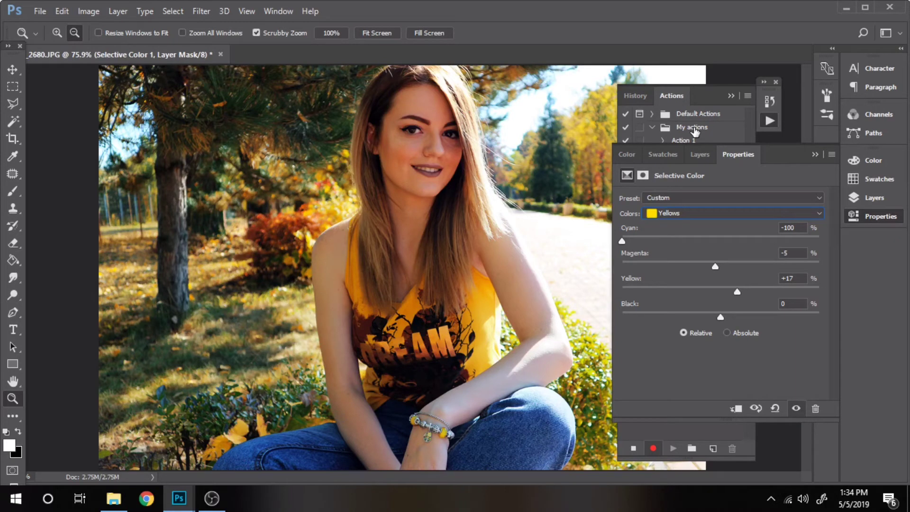
pyautogui.click(634, 448)
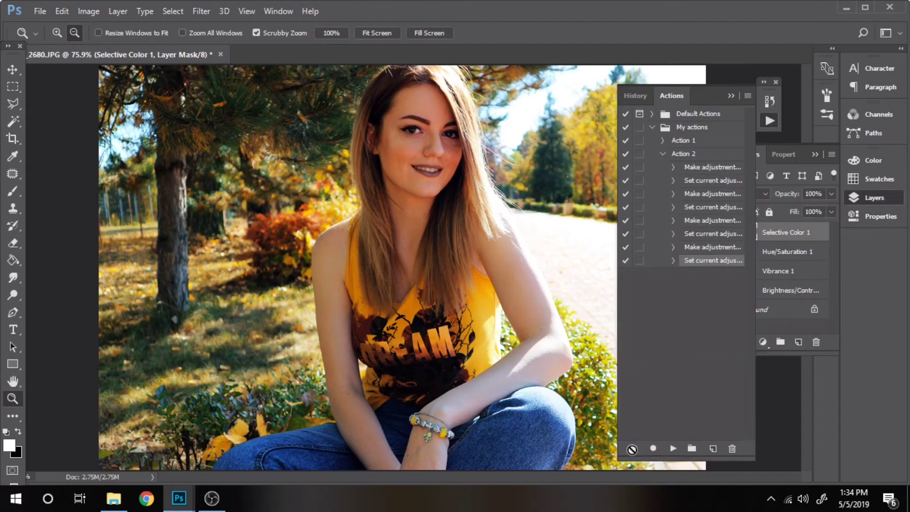
# - Collapse Action 2, switch to IMG_1024.JPG, undo its grade, and play Action 2 with F2
pyautogui.click(663, 154)
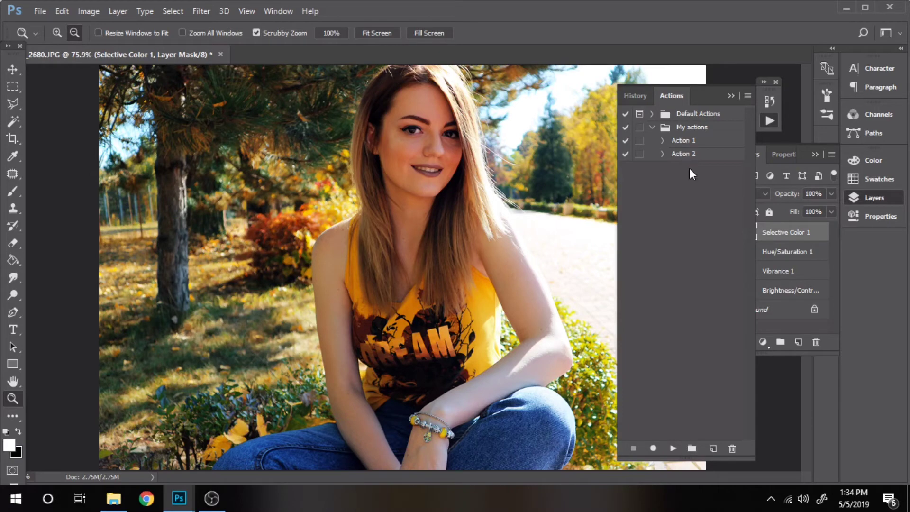
pyautogui.moveTo(191, 498)
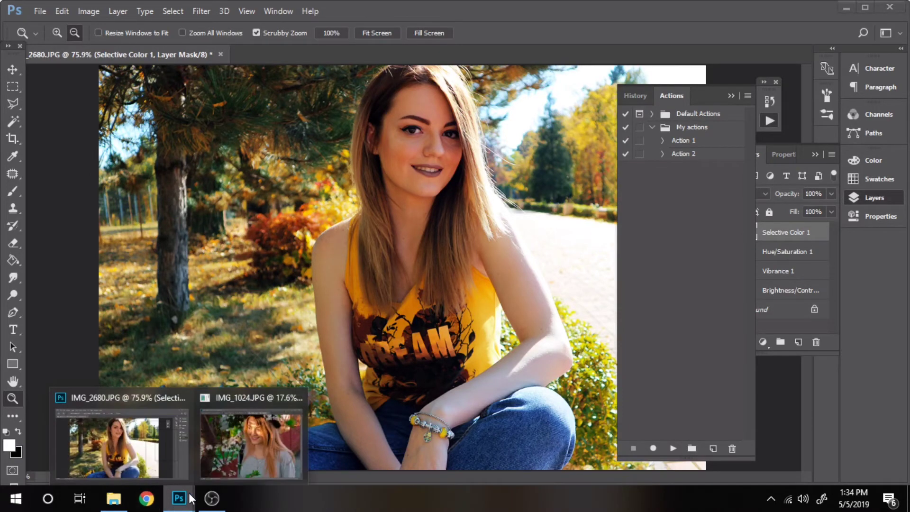
pyautogui.click(249, 456)
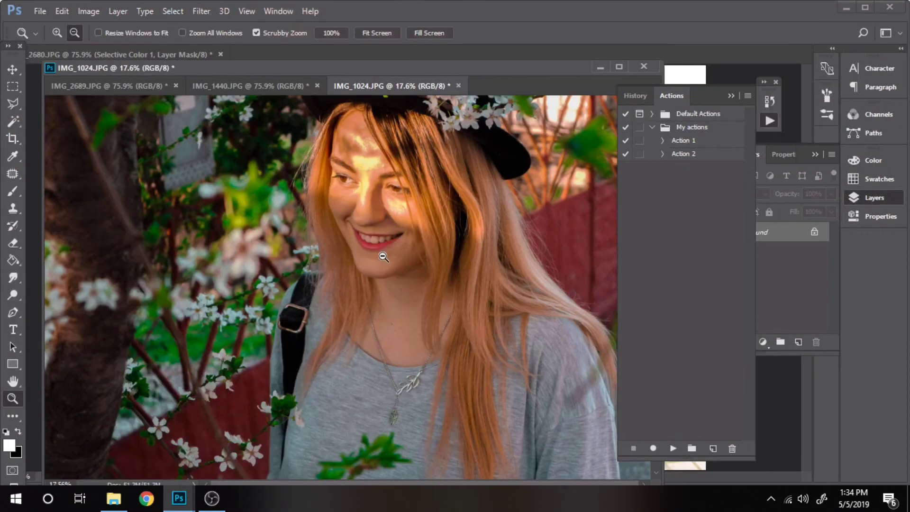
pyautogui.hotkey('ctrl', 'z')
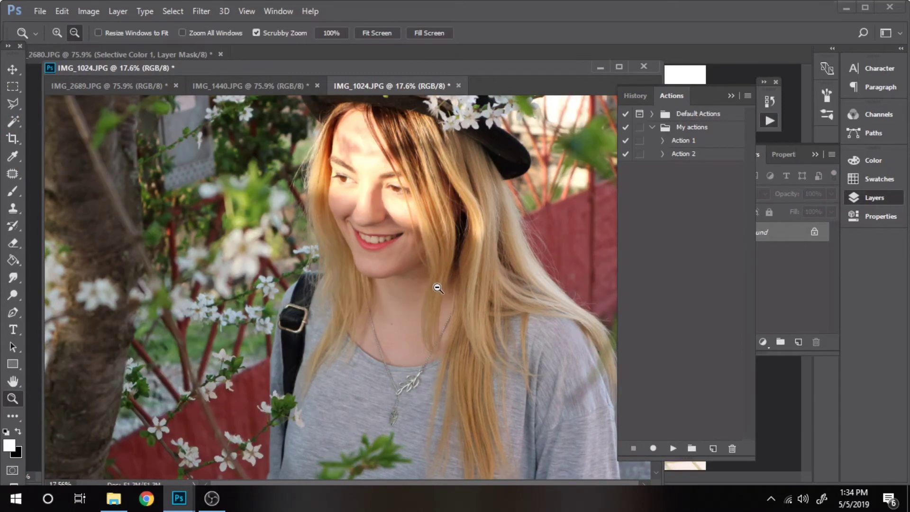
pyautogui.click(696, 155)
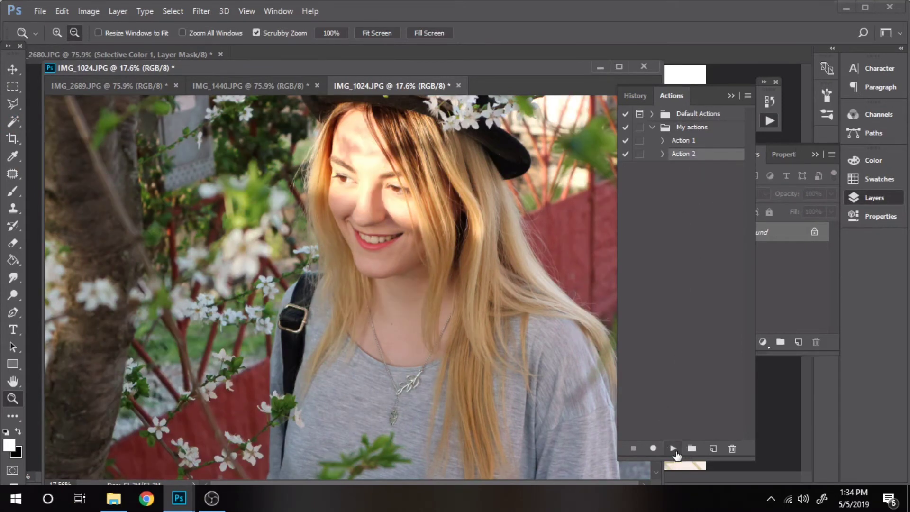
pyautogui.press('F2')
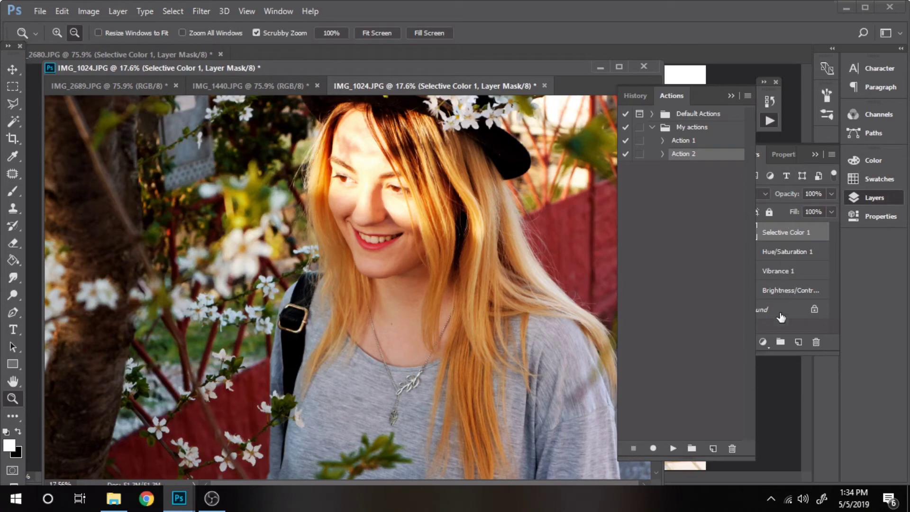
# - Adjust the Brightness/Contrast layer to Brightness -9 and Contrast 32
pyautogui.click(772, 295)
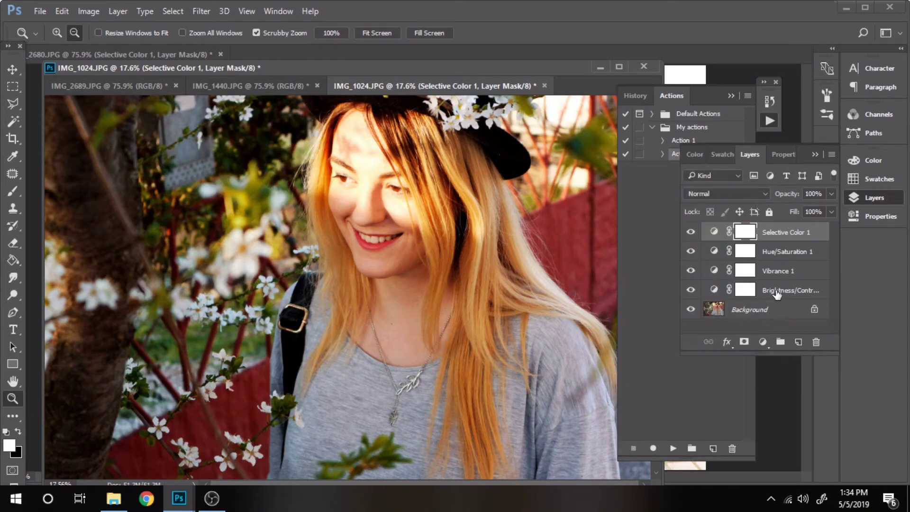
pyautogui.doubleClick(714, 290)
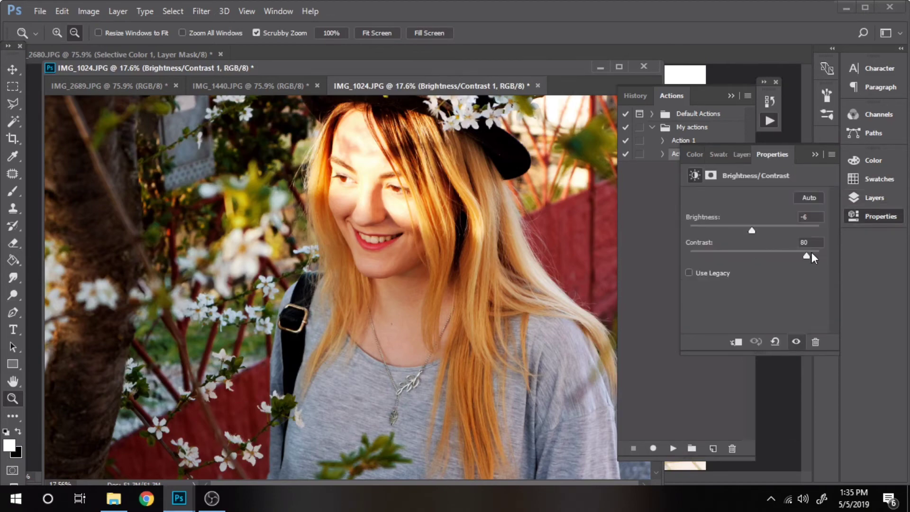
pyautogui.moveTo(782, 254); pyautogui.dragTo(776, 253)
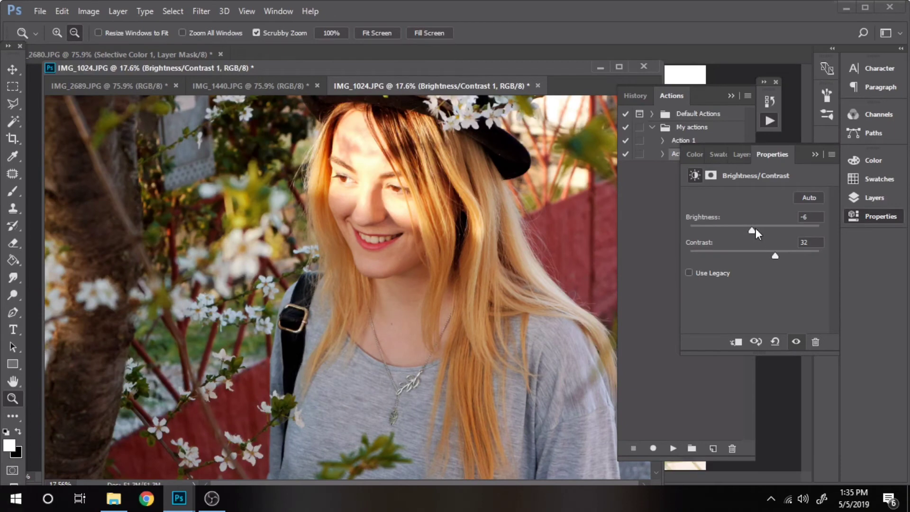
pyautogui.moveTo(752, 230)
pyautogui.mouseDown()
pyautogui.moveTo(735, 229)
pyautogui.moveTo(757, 230)
pyautogui.moveTo(751, 231)
pyautogui.mouseUp()
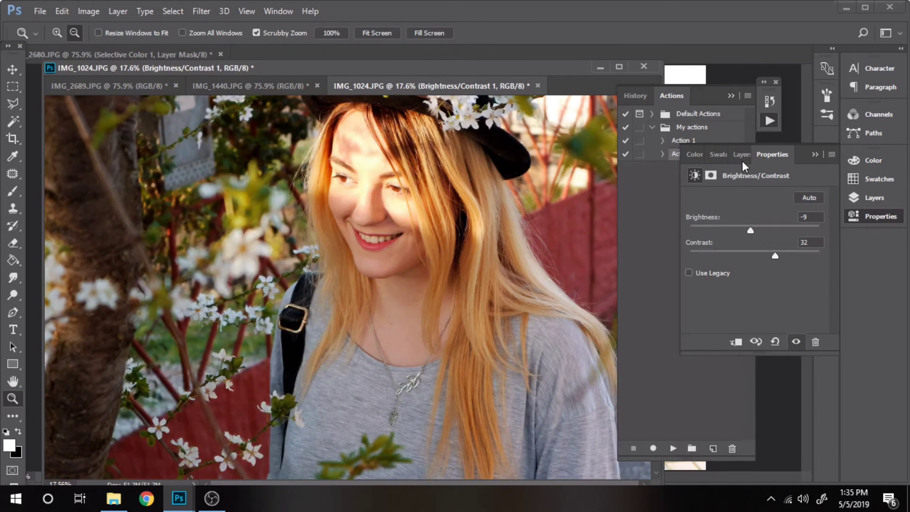
# - Set Selective Color 1's Blacks range to Black +19
pyautogui.click(741, 155)
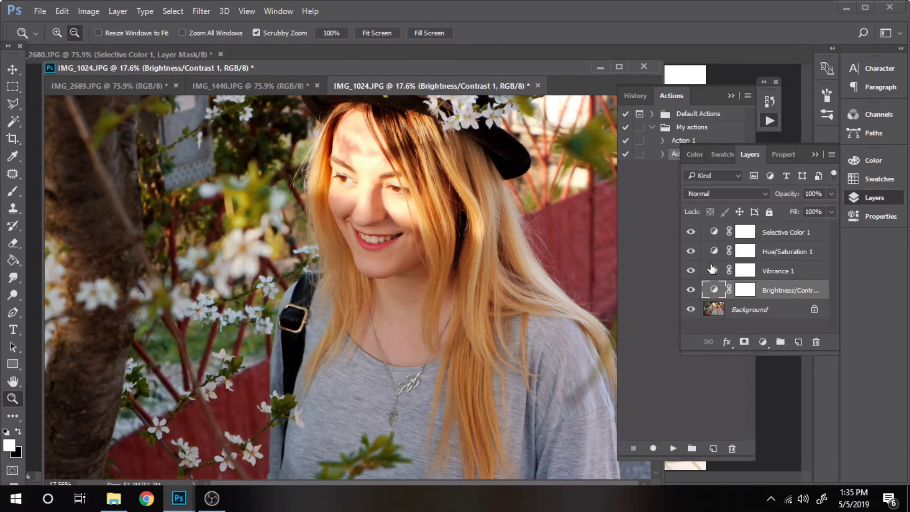
pyautogui.doubleClick(716, 233)
pyautogui.click(736, 213)
pyautogui.click(736, 308)
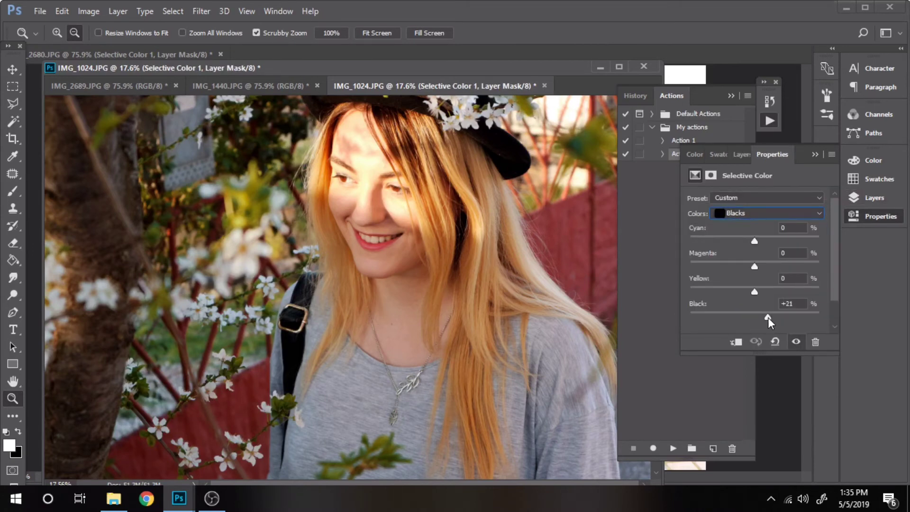
pyautogui.moveTo(775, 316); pyautogui.dragTo(773, 317)
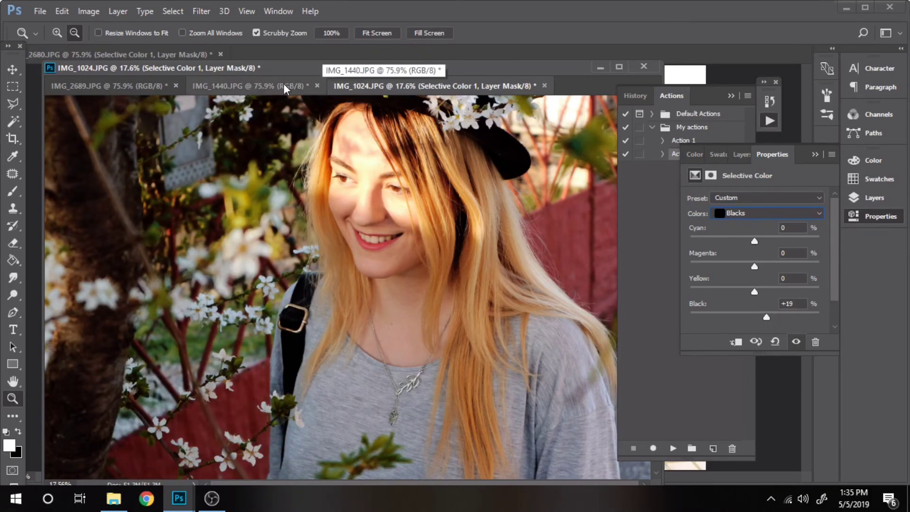
# - Play Action 2 on IMG_1440.JPG and lower its Hue/Saturation saturation to -27
pyautogui.click(284, 86)
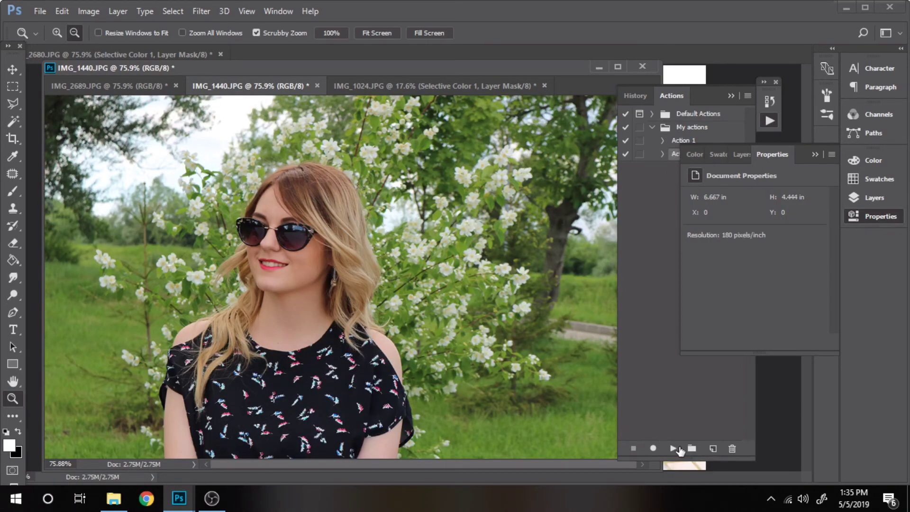
pyautogui.click(674, 449)
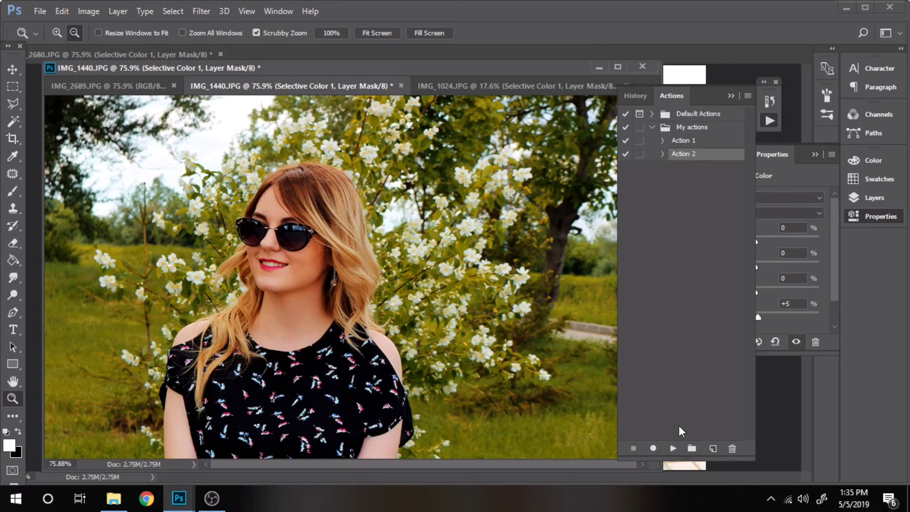
pyautogui.click(875, 197)
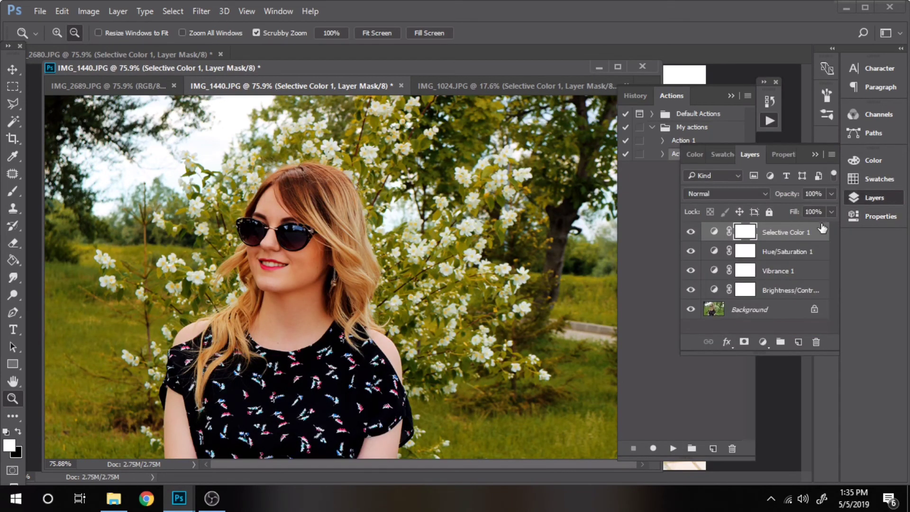
pyautogui.click(787, 256)
pyautogui.doubleClick(717, 259)
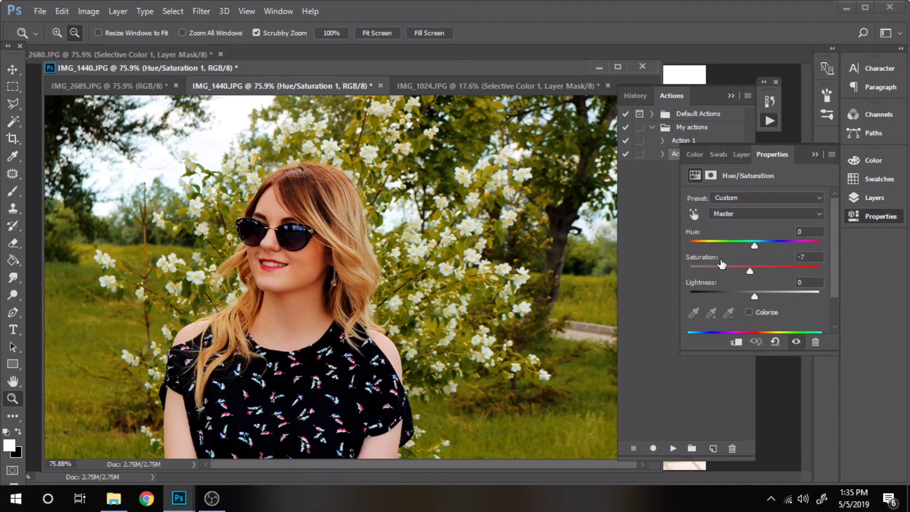
pyautogui.moveTo(750, 271)
pyautogui.mouseDown()
pyautogui.moveTo(738, 272)
pyautogui.moveTo(776, 272)
pyautogui.moveTo(715, 271)
pyautogui.moveTo(737, 271)
pyautogui.mouseUp()
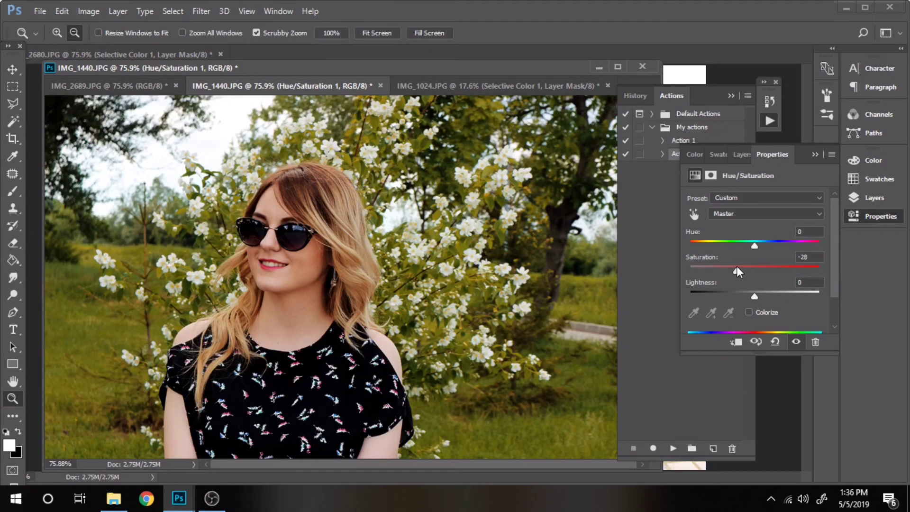
# - On IMG_2689.JPG, play the recorded actions with F2 to add the Selective Color warm, darker grade
pyautogui.click(815, 154)
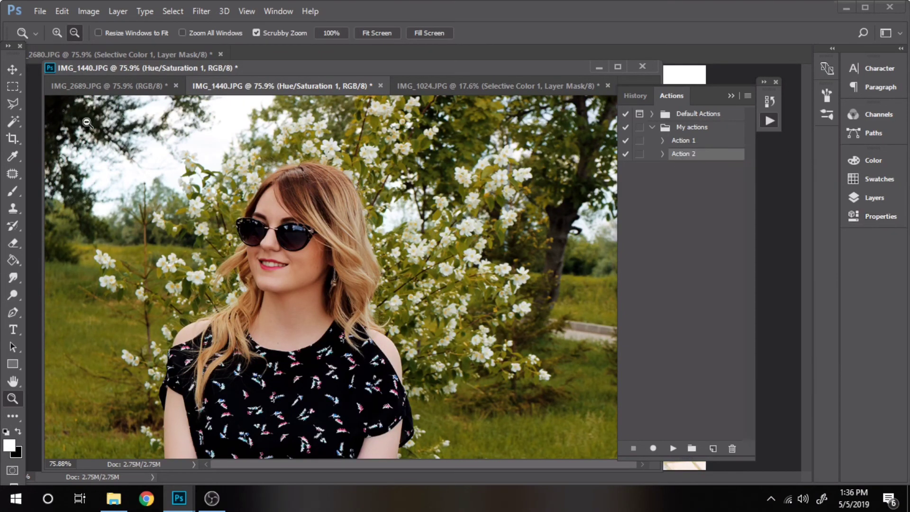
pyautogui.click(93, 85)
pyautogui.hotkey('ctrl', 'z')
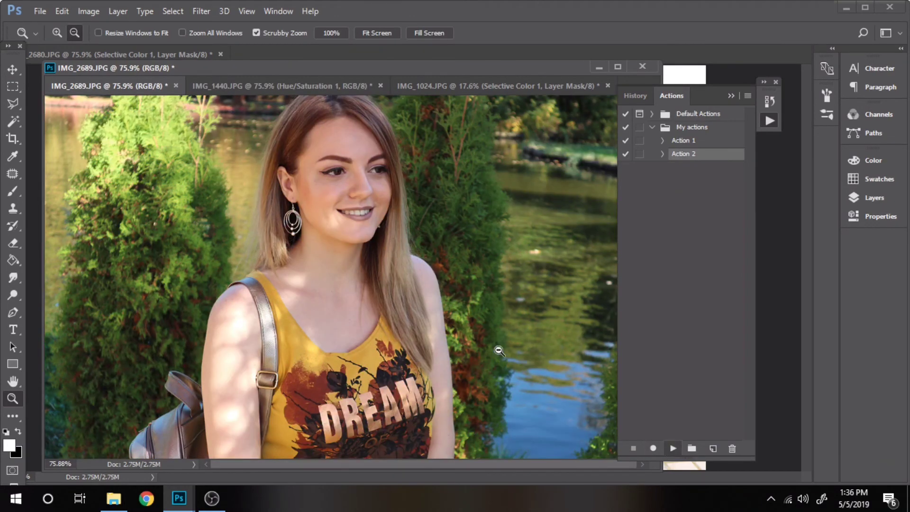
pyautogui.press('F2')
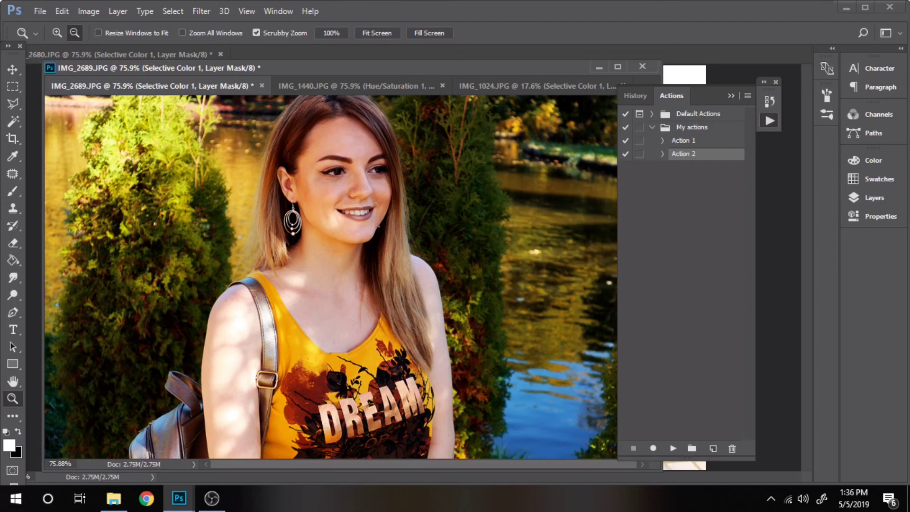
# - Use Save Actions on the My actions set to write My actions.atn into Desktop > actions
pyautogui.click(683, 128)
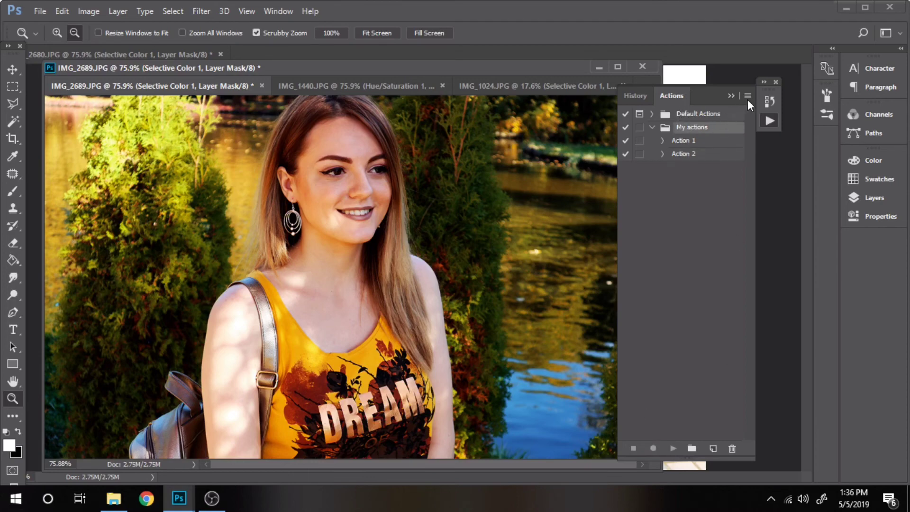
pyautogui.click(748, 96)
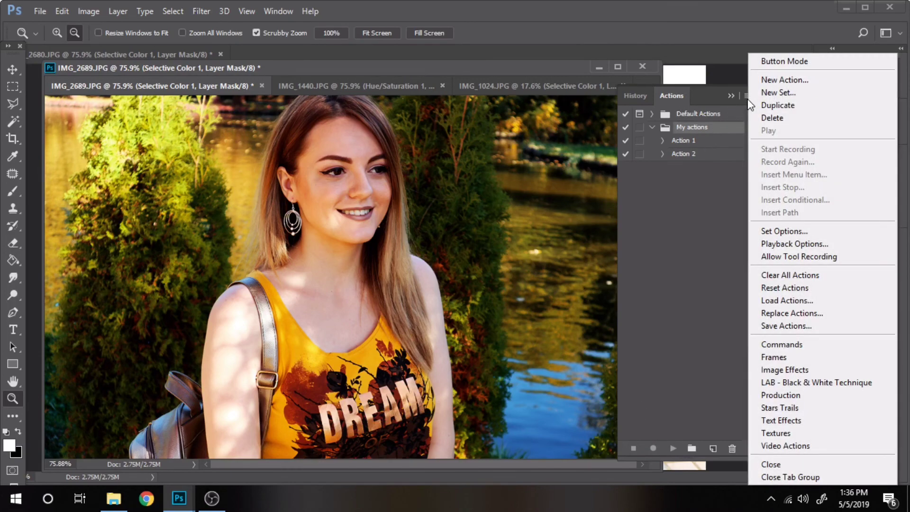
pyautogui.click(788, 326)
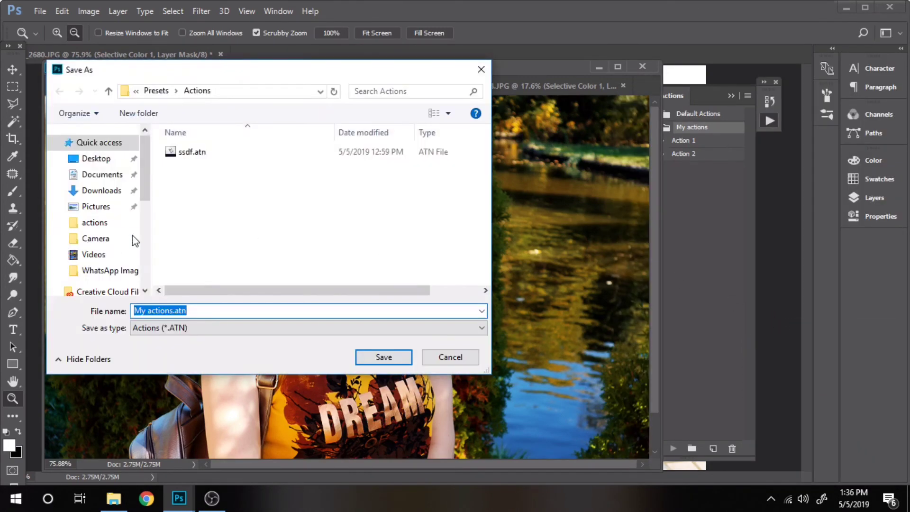
pyautogui.click(95, 227)
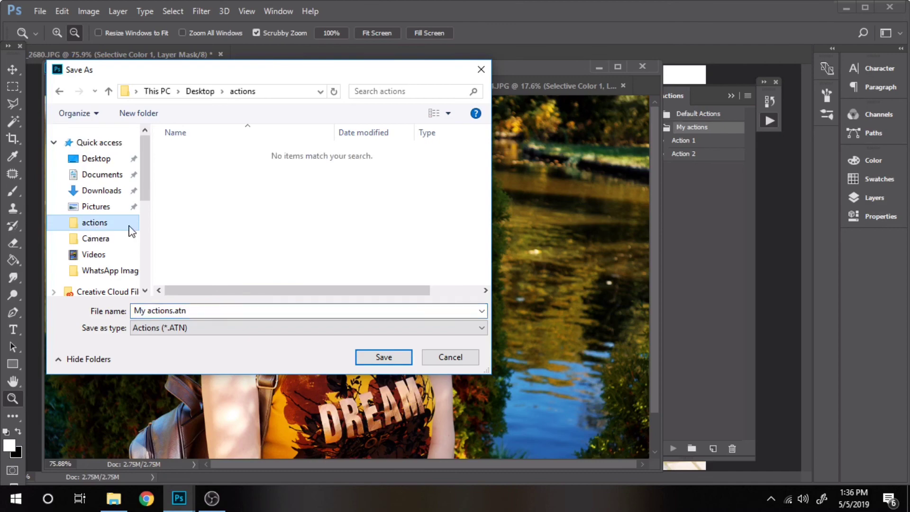
pyautogui.click(240, 313)
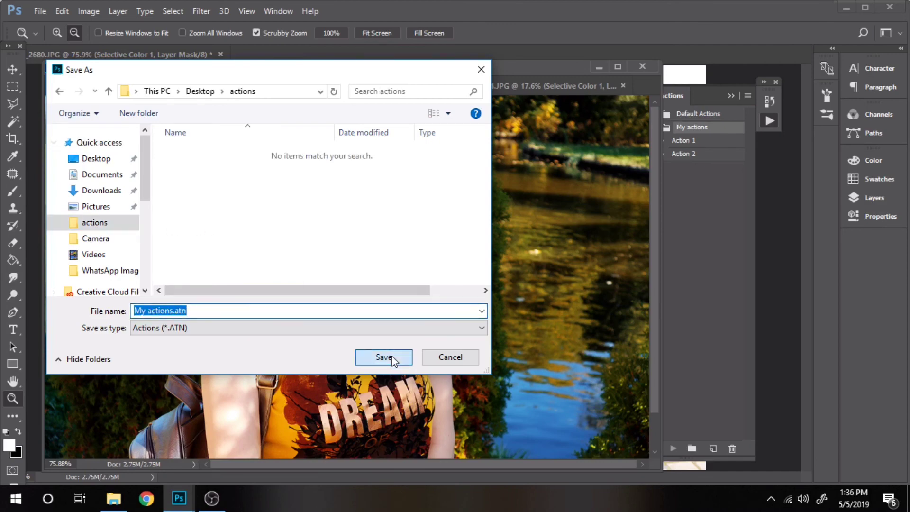
pyautogui.click(384, 357)
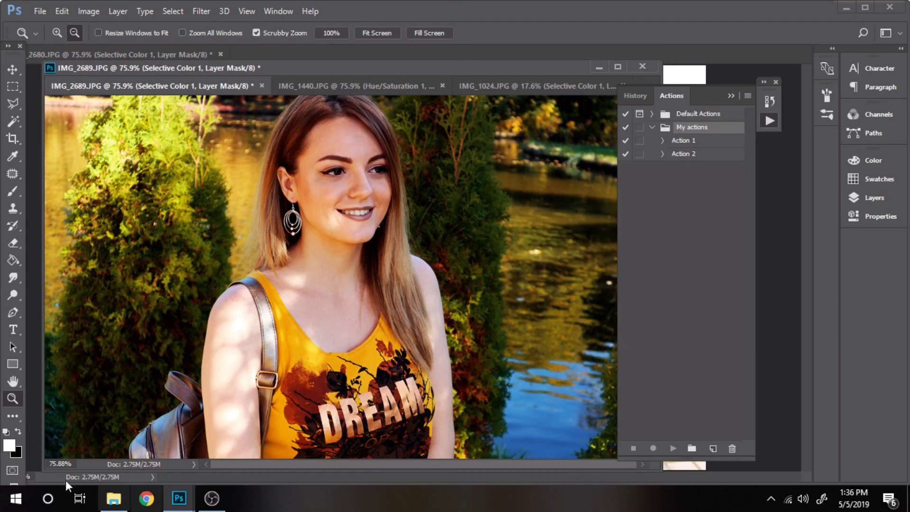
# - In File Explorer's actions folder, open My actions.atn to load it into Photoshop
pyautogui.click(114, 499)
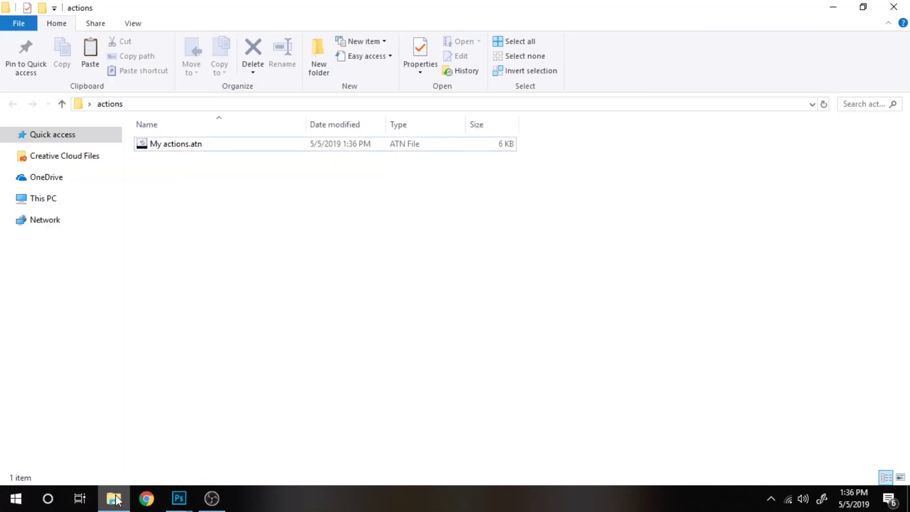
pyautogui.doubleClick(170, 151)
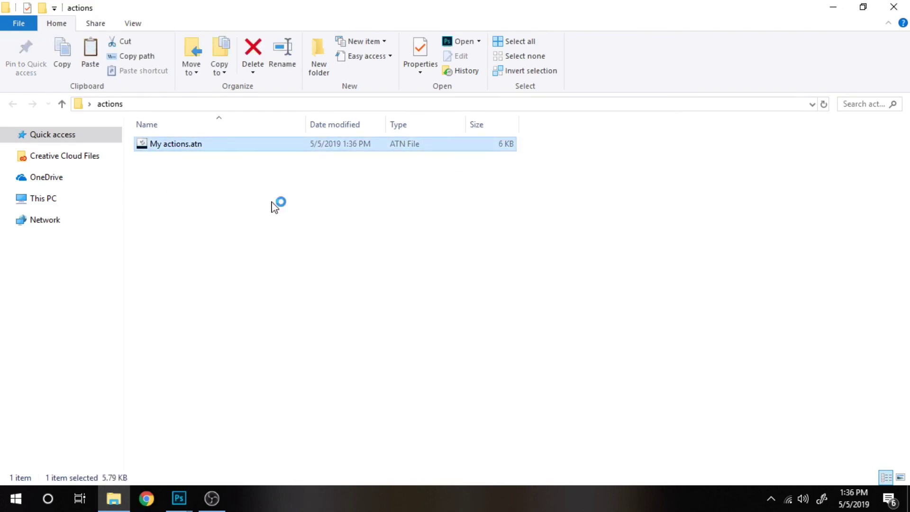
# - Back in Photoshop, confirm the reloaded My actions set with Action 1 and Action 2, then show IMG_2680
pyautogui.moveTo(179, 498)
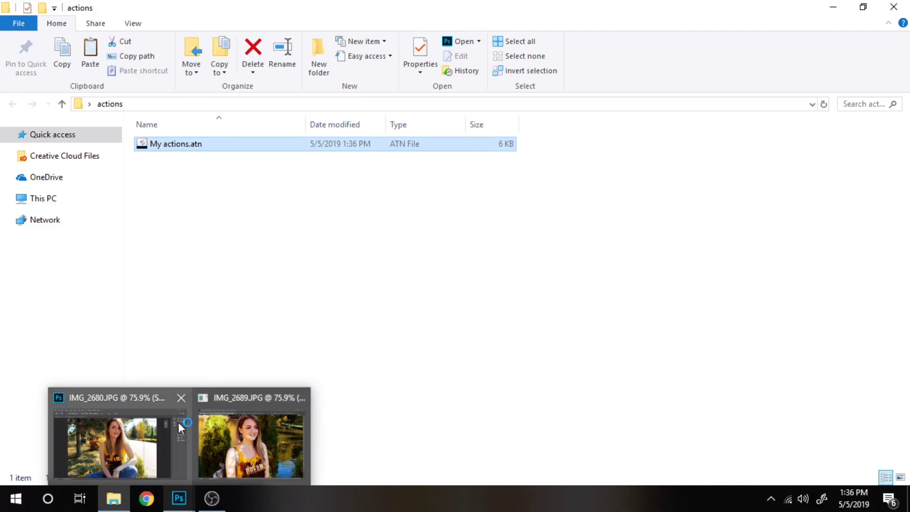
pyautogui.click(224, 431)
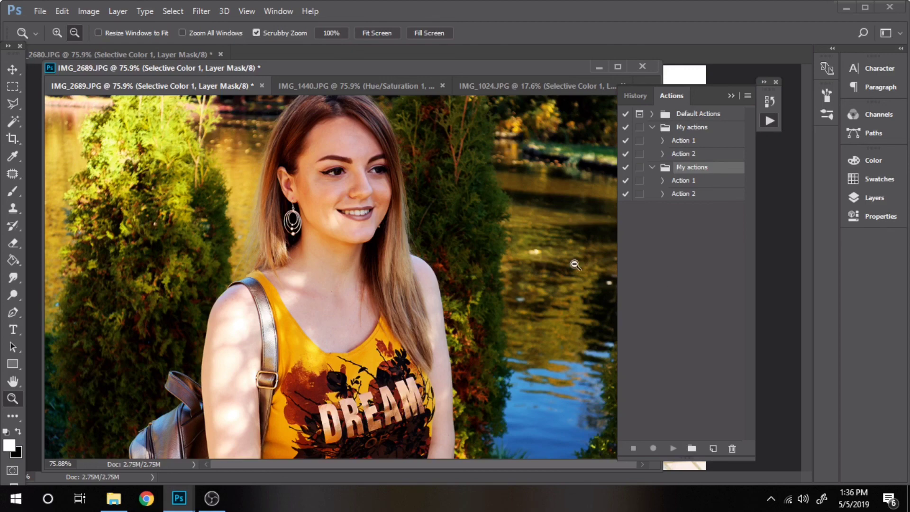
pyautogui.click(69, 53)
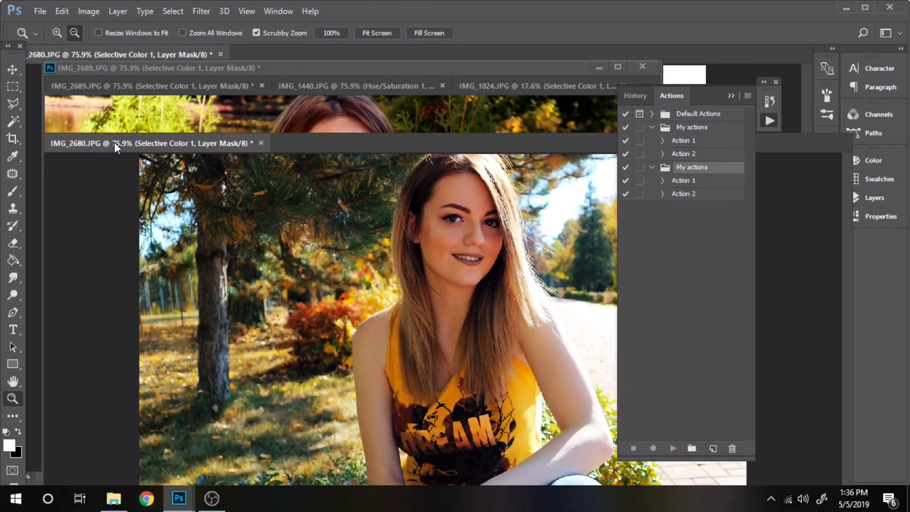